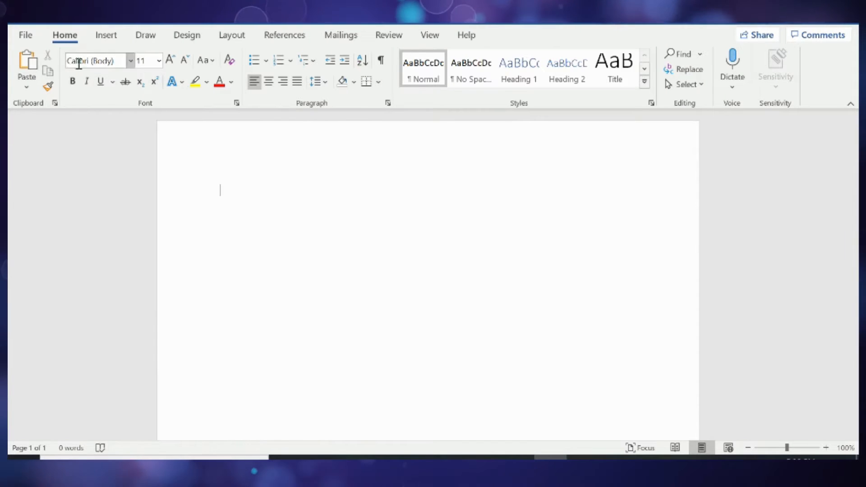
# - Set the font for the blank document to Times New Roman, size 12
pyautogui.click(130, 61)
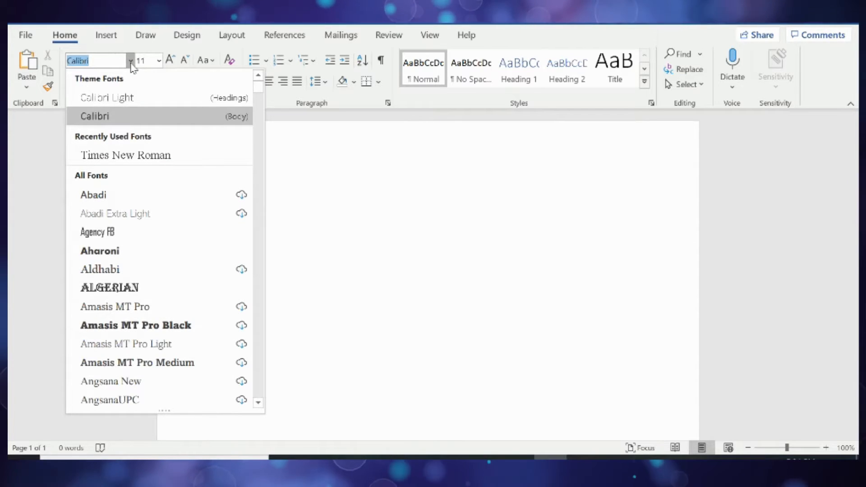
pyautogui.click(126, 156)
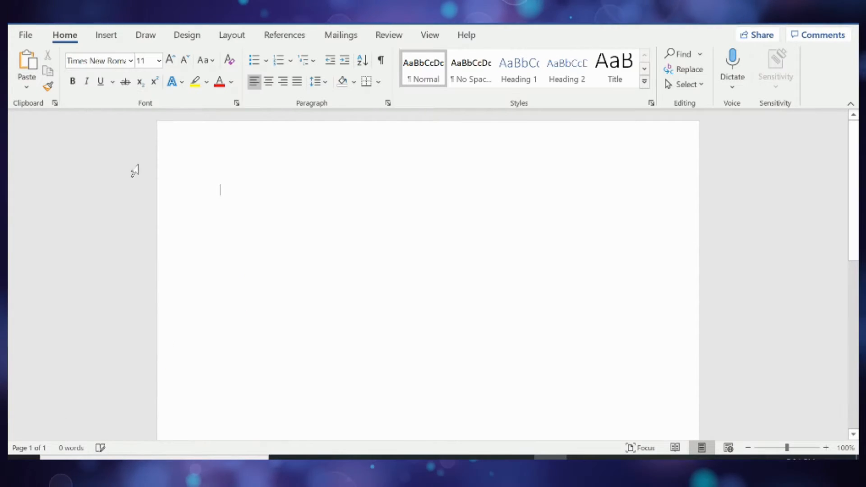
pyautogui.click(159, 61)
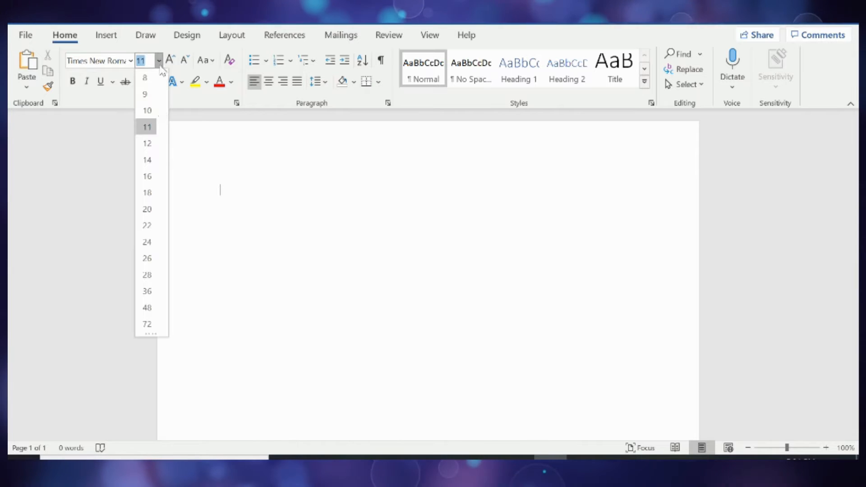
pyautogui.click(148, 143)
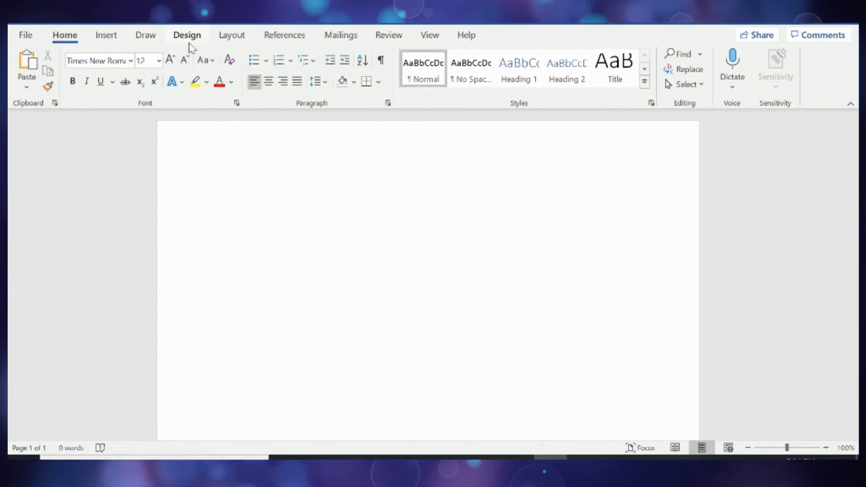
# - Check which page margin preset the document uses, leaving the margins as they are
pyautogui.click(232, 36)
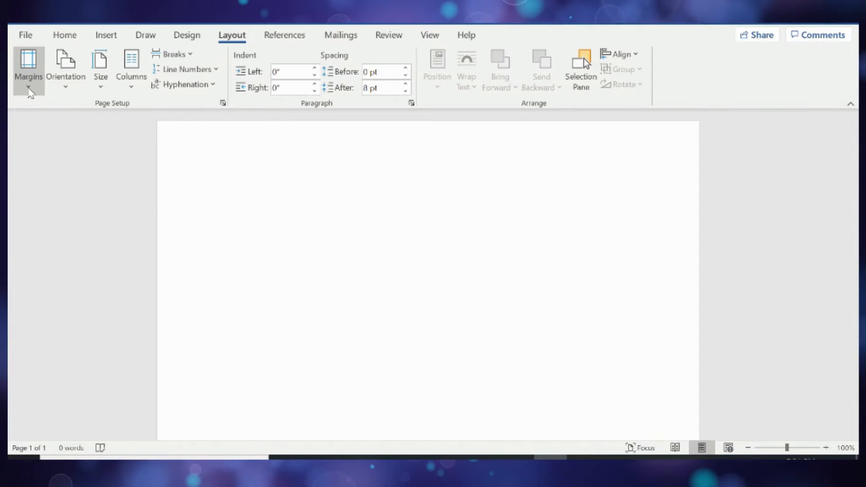
pyautogui.click(29, 86)
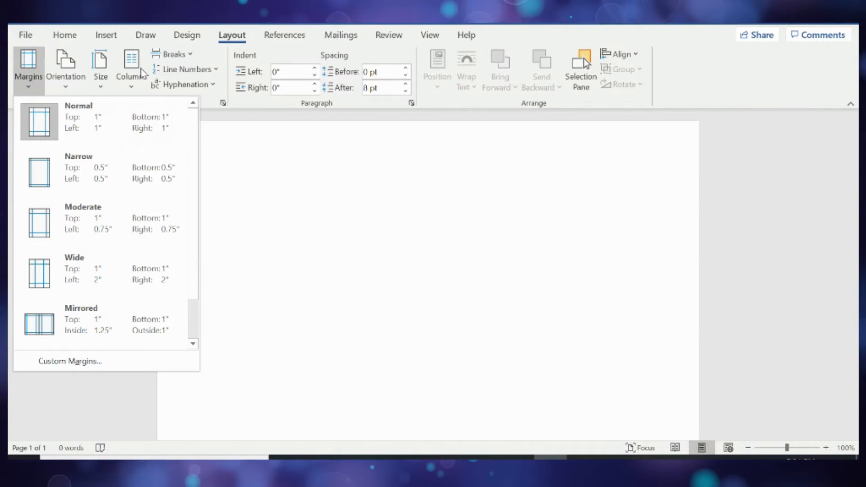
pyautogui.click(235, 167)
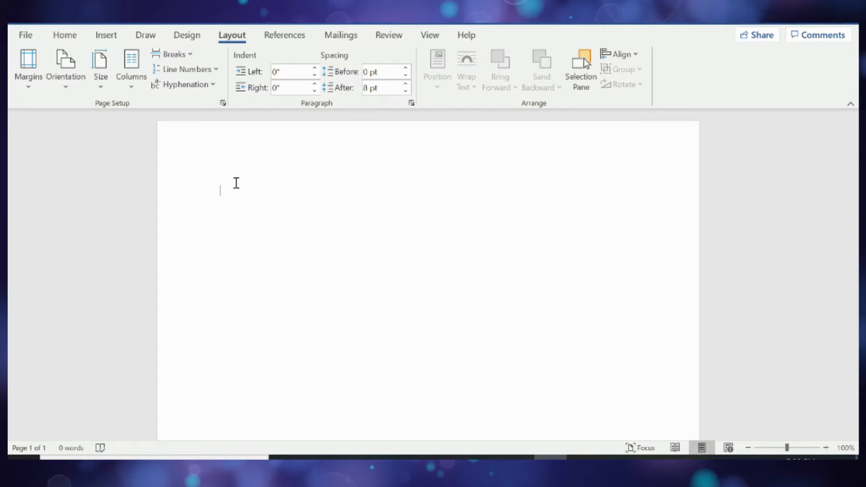
# - Set the paragraph spacing to 0 pt after with double line spacing, and accept the default 0.5" tab stops
pyautogui.rightClick(221, 190)
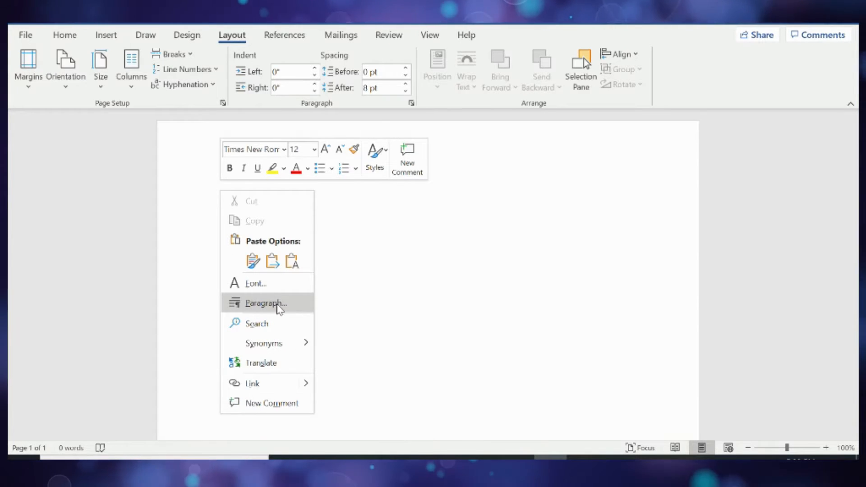
pyautogui.click(278, 305)
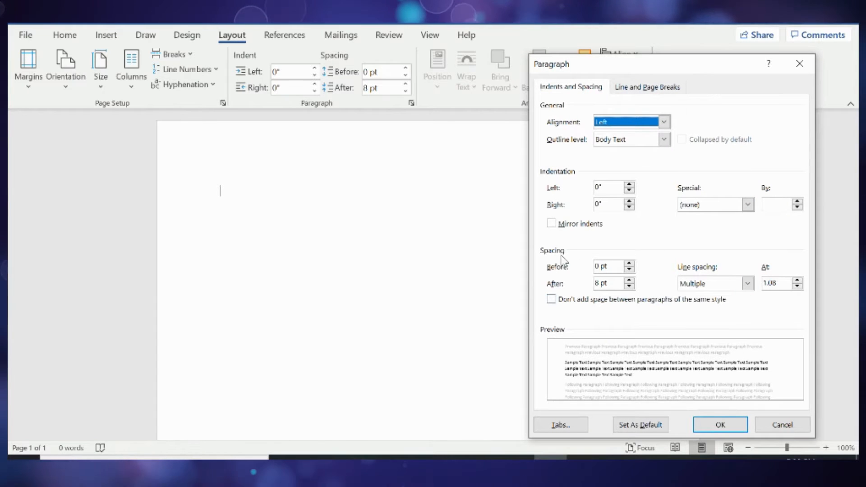
pyautogui.click(629, 287)
pyautogui.click(628, 287)
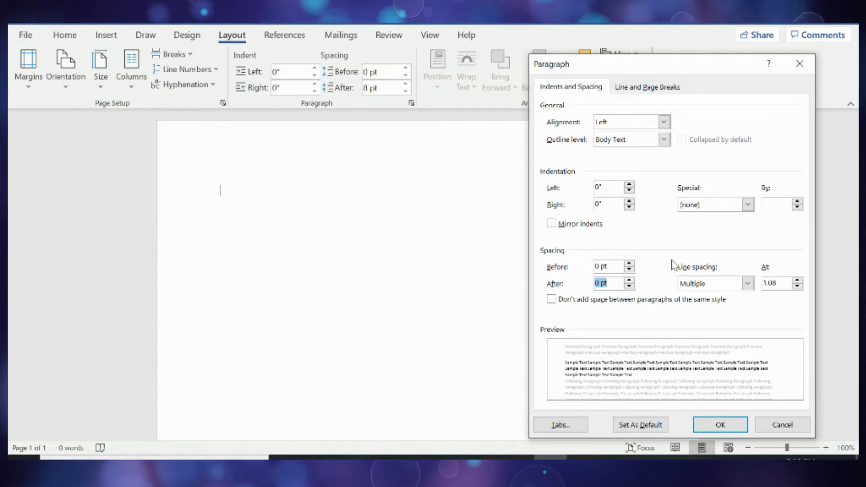
pyautogui.click(706, 286)
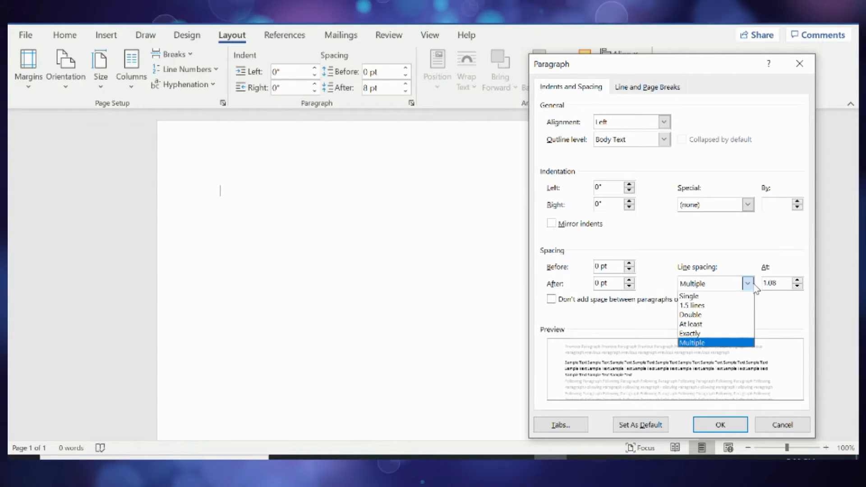
pyautogui.click(695, 316)
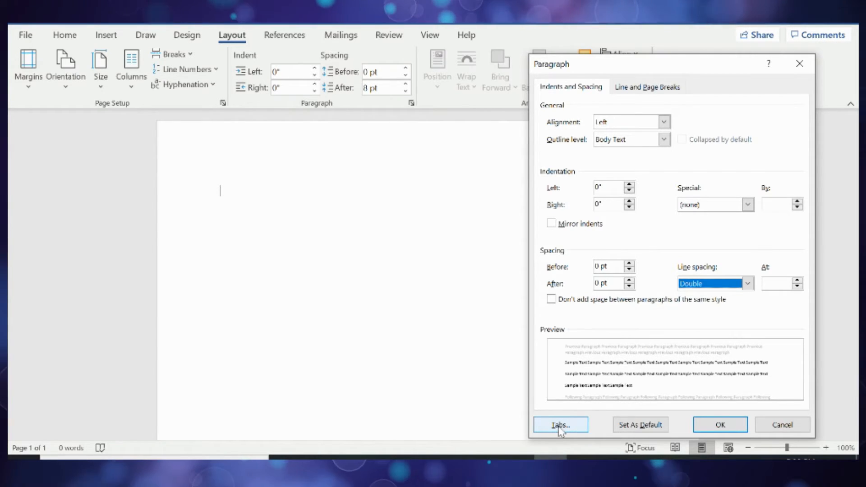
pyautogui.click(560, 426)
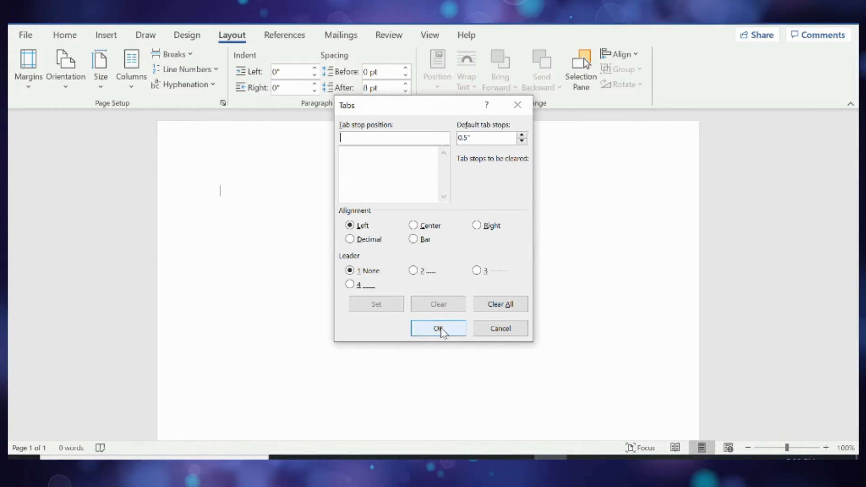
pyautogui.click(438, 329)
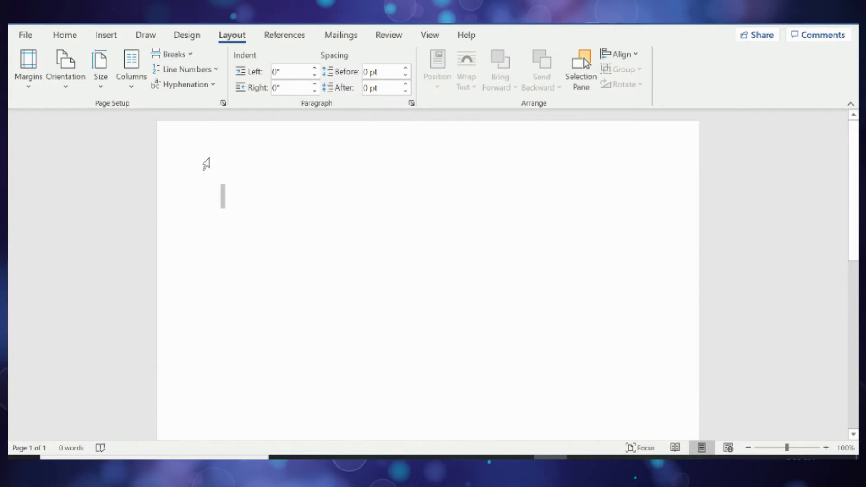
# - Enter SHORT TITLE in the page header and format it in Times New Roman, size 12
pyautogui.doubleClick(238, 168)
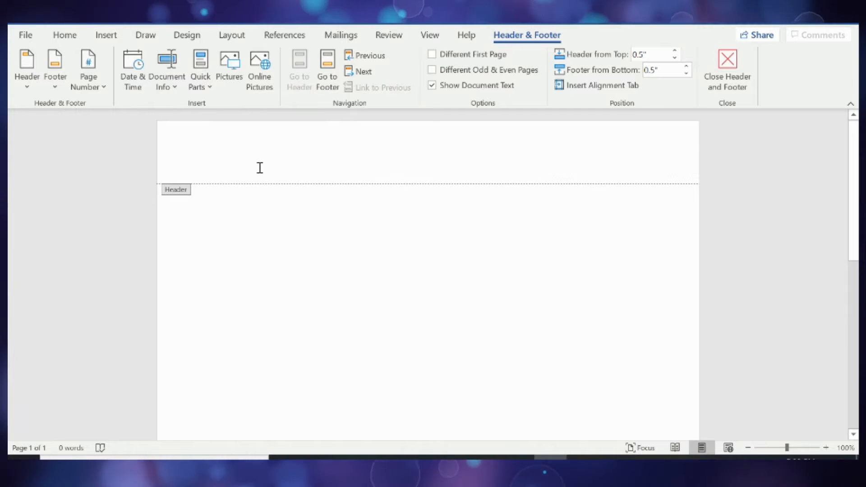
pyautogui.write('SHORT TITLE')
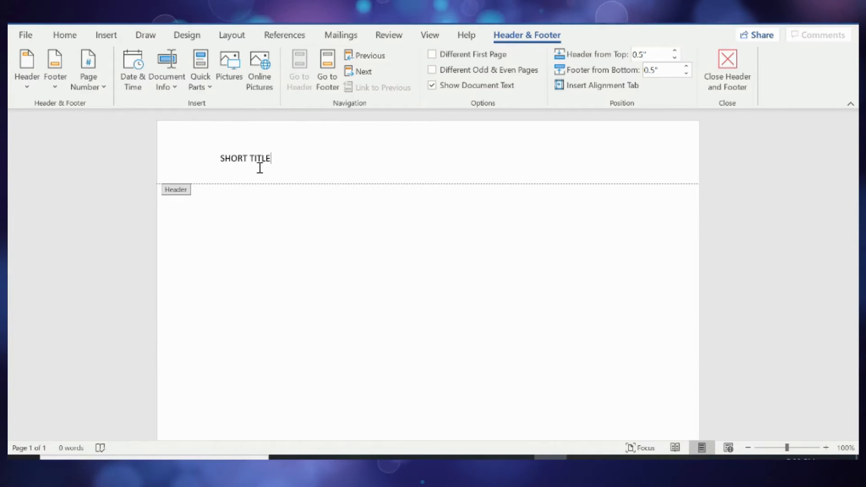
pyautogui.click(61, 34)
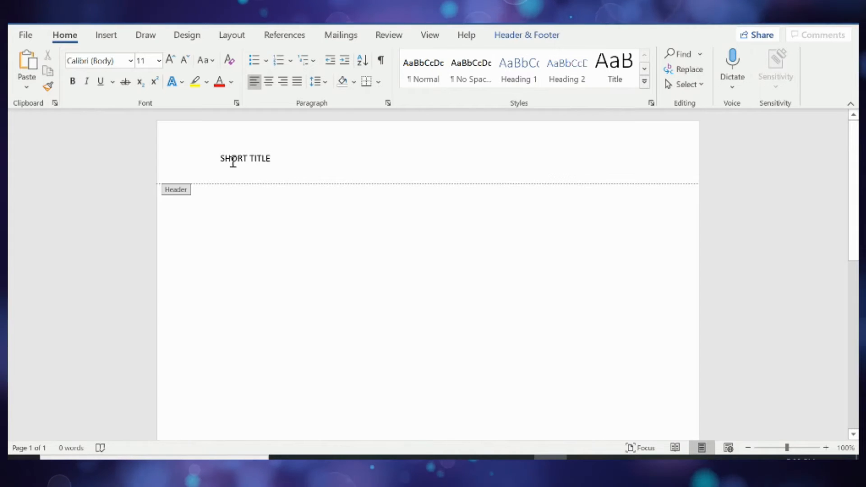
pyautogui.moveTo(221, 158); pyautogui.dragTo(383, 157)
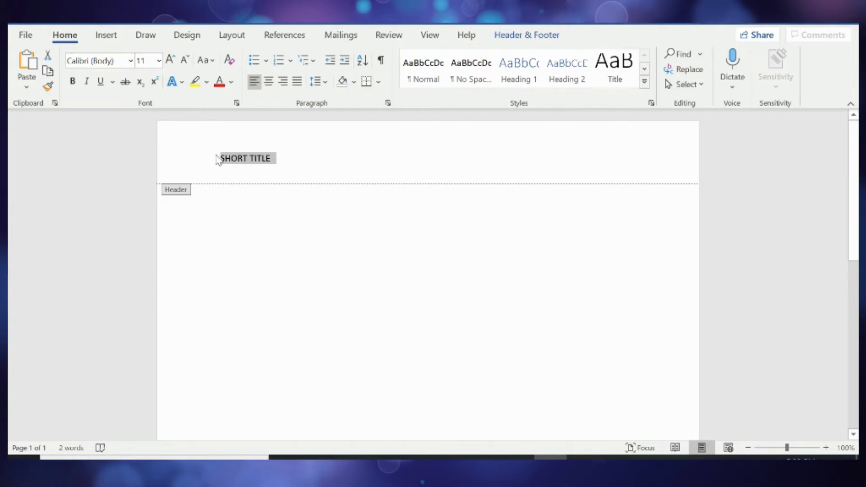
pyautogui.click(131, 60)
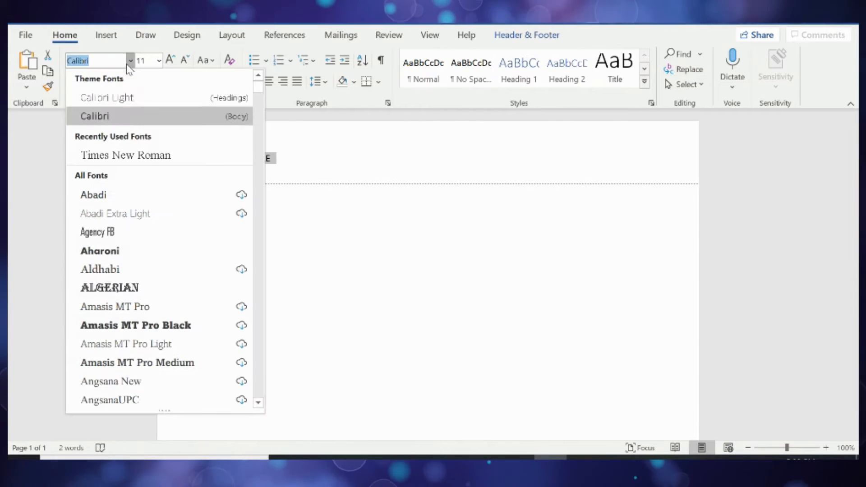
pyautogui.click(131, 155)
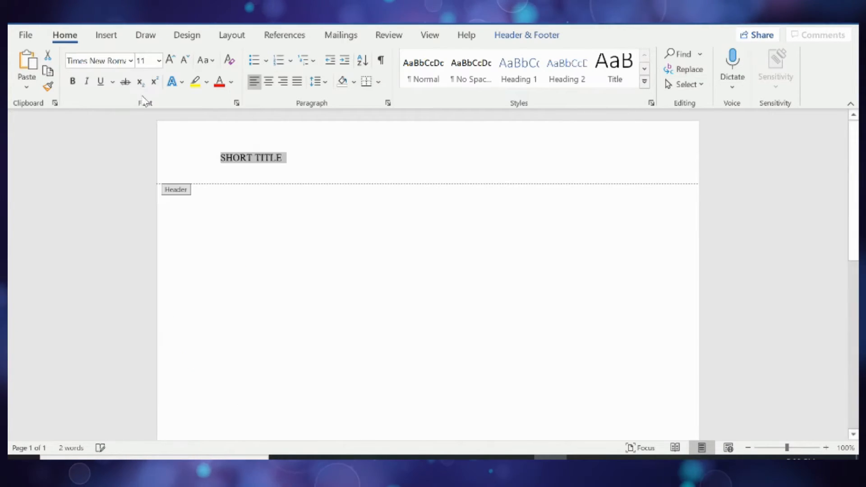
pyautogui.click(159, 61)
pyautogui.click(149, 145)
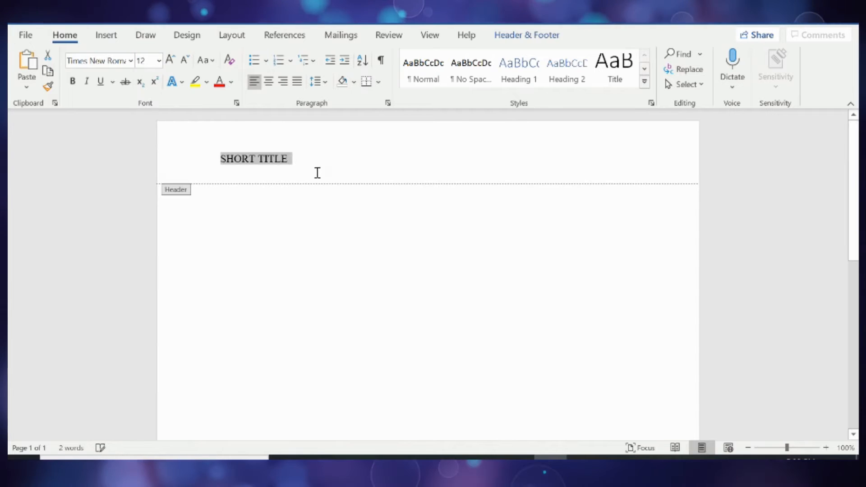
# - Insert a Plain Number page number at the right margin of the header line, tabbed over from SHORT TITLE
pyautogui.click(296, 159)
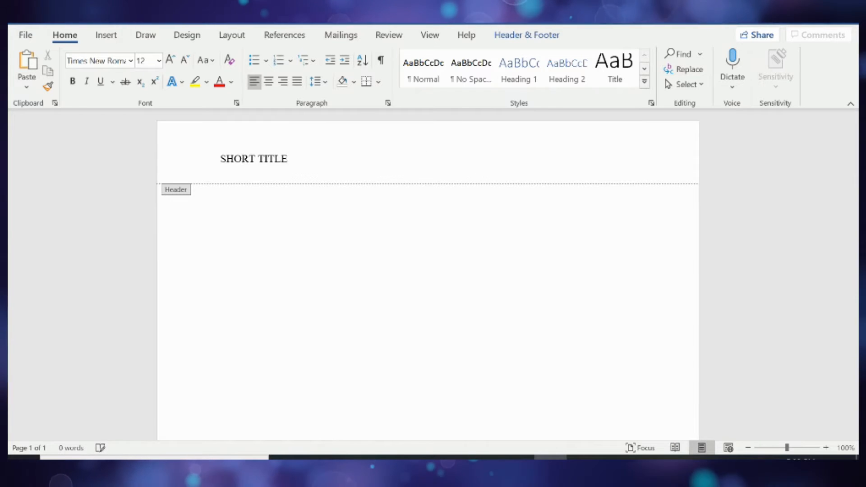
pyautogui.press('Tab')
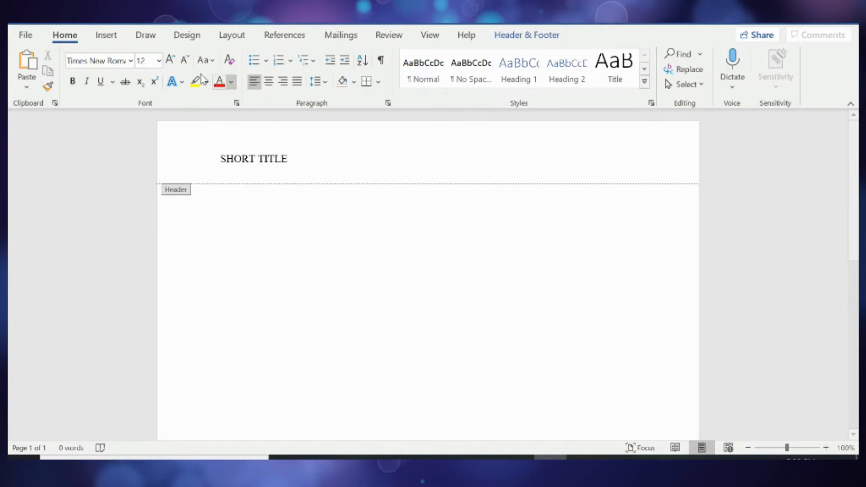
pyautogui.click(108, 36)
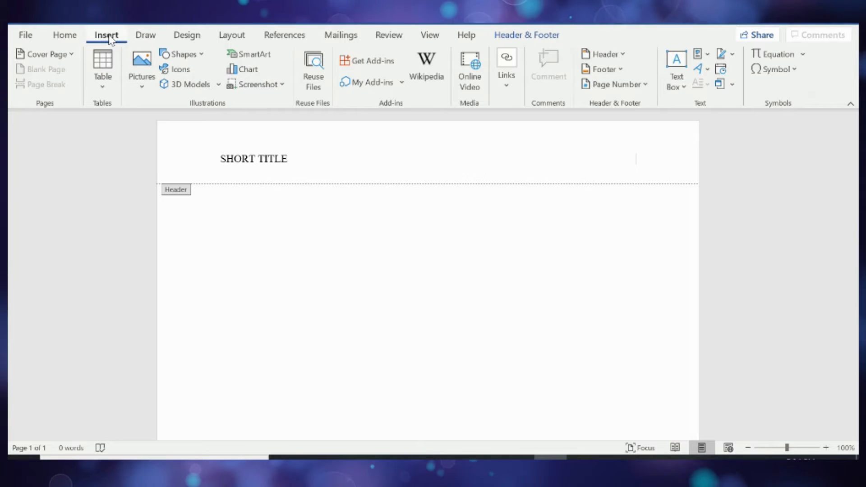
pyautogui.click(645, 88)
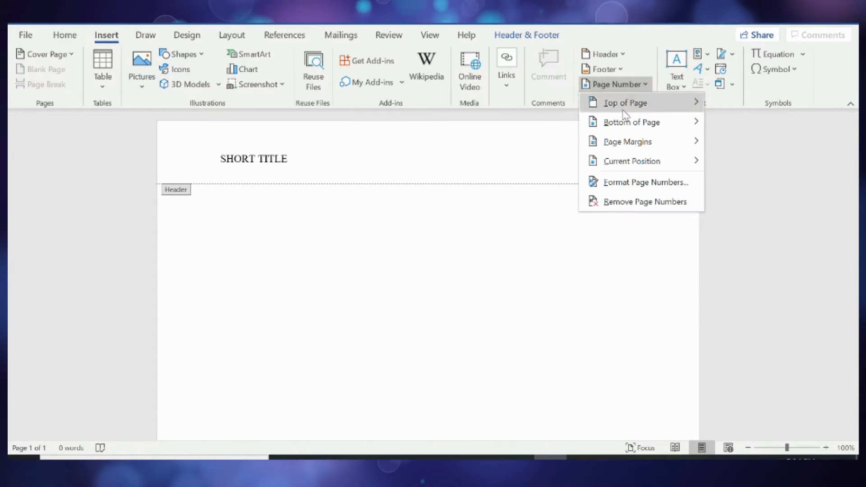
pyautogui.moveTo(619, 164)
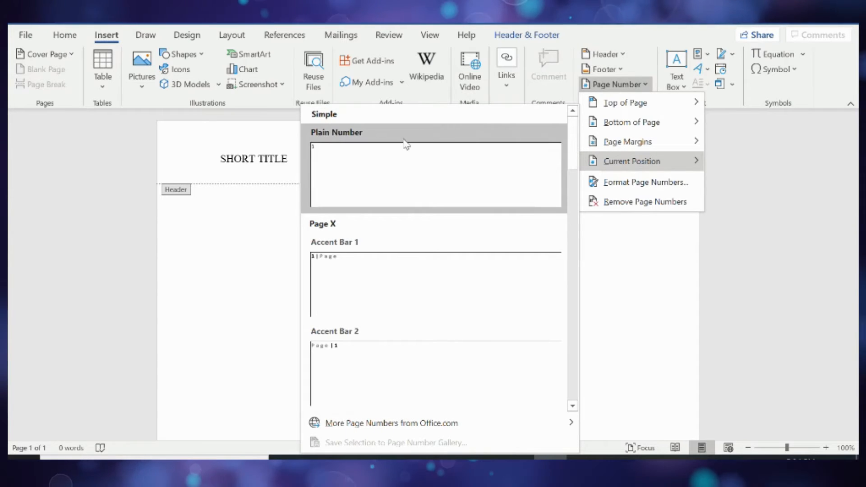
pyautogui.click(380, 160)
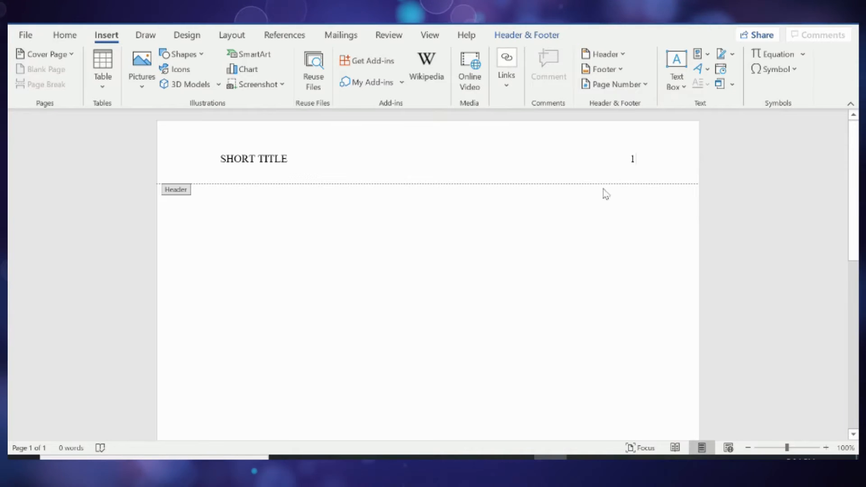
# - Check the font and size of the entire header line and return to the document body
pyautogui.click(58, 42)
pyautogui.moveTo(219, 159); pyautogui.dragTo(639, 149)
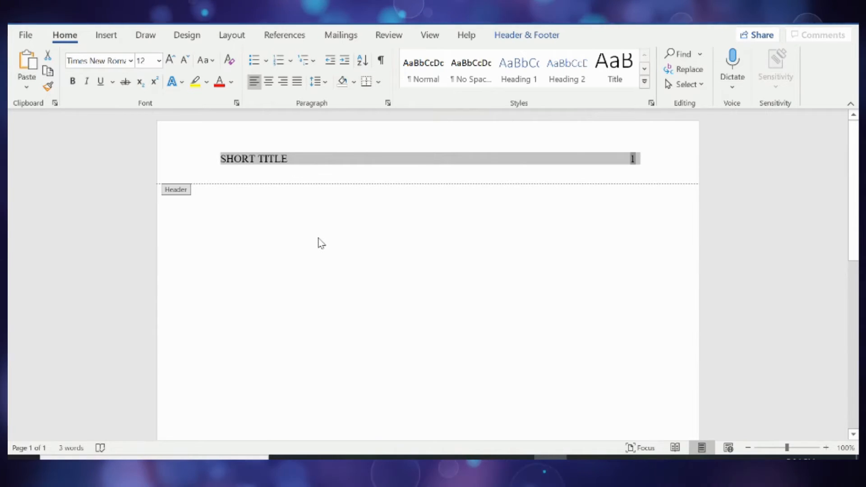
pyautogui.doubleClick(240, 229)
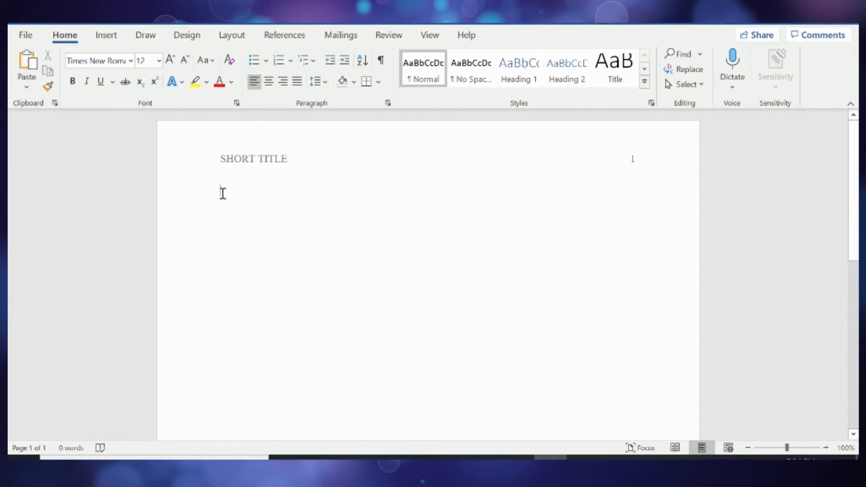
# - Add the centered, bold heading "Title of Manuscript" to the page, five double-spaced lines below the first body line
pyautogui.press('Return')
pyautogui.press('Return')
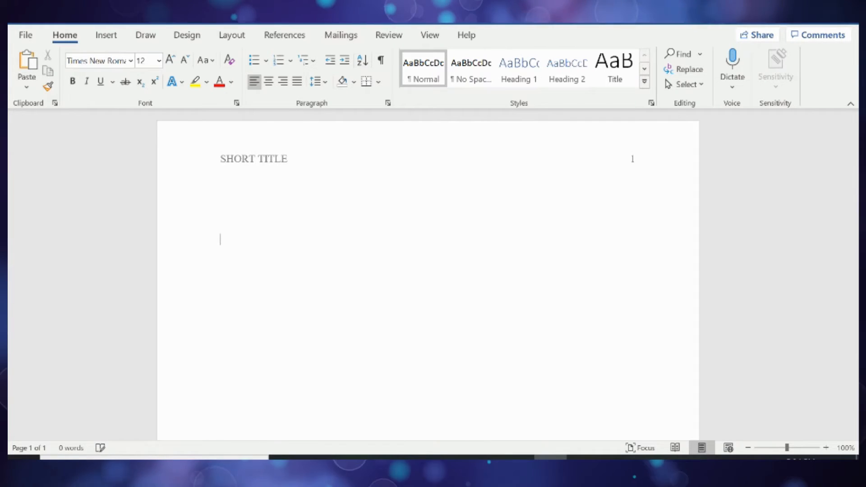
pyautogui.press('Return')
pyautogui.press('Return')
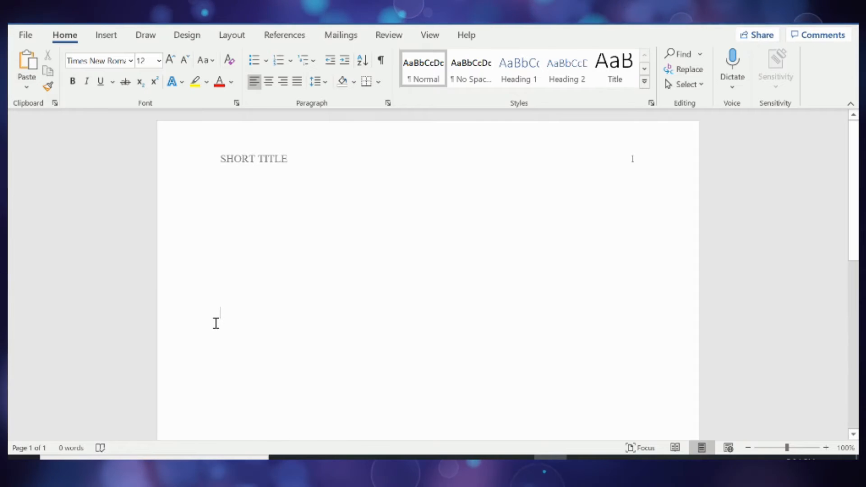
pyautogui.click(269, 82)
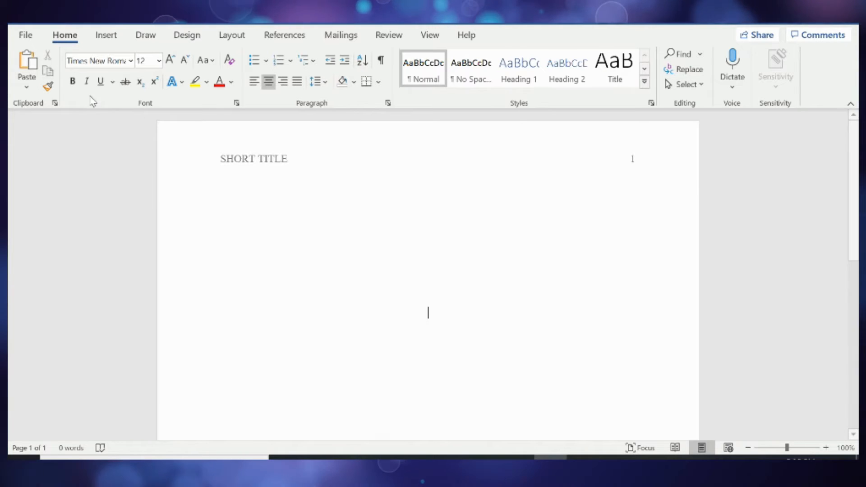
pyautogui.click(73, 83)
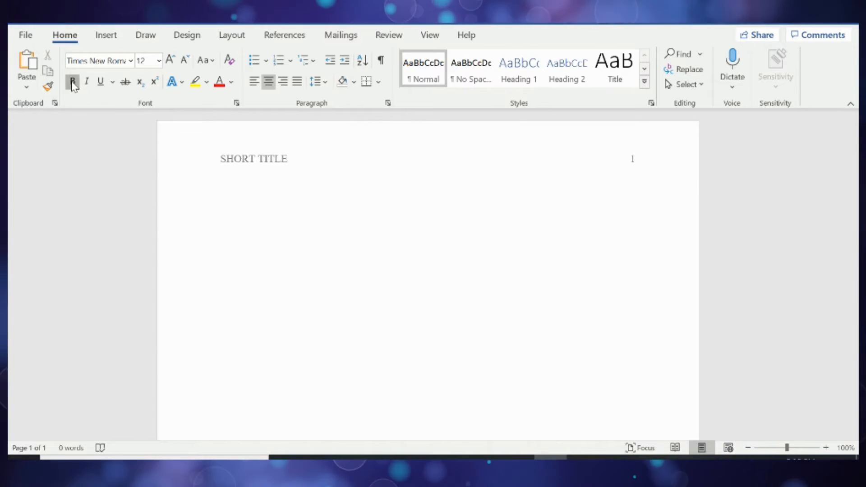
pyautogui.write('Titl')
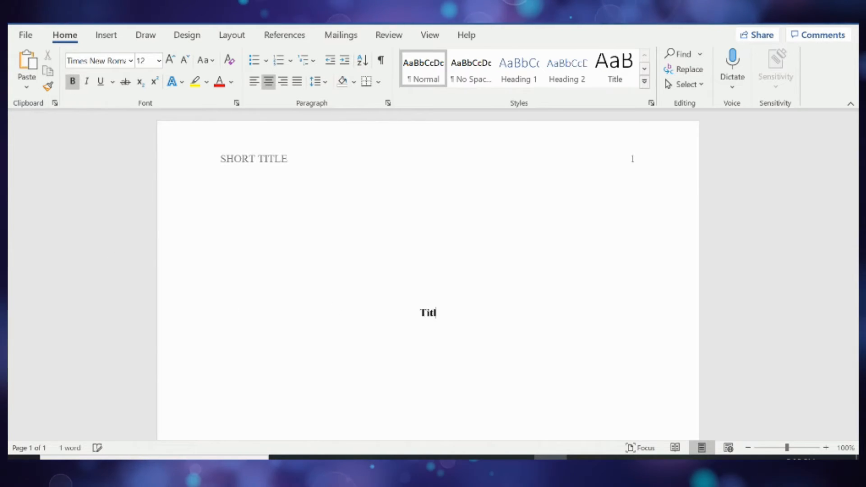
pyautogui.write('e of Manuscript')
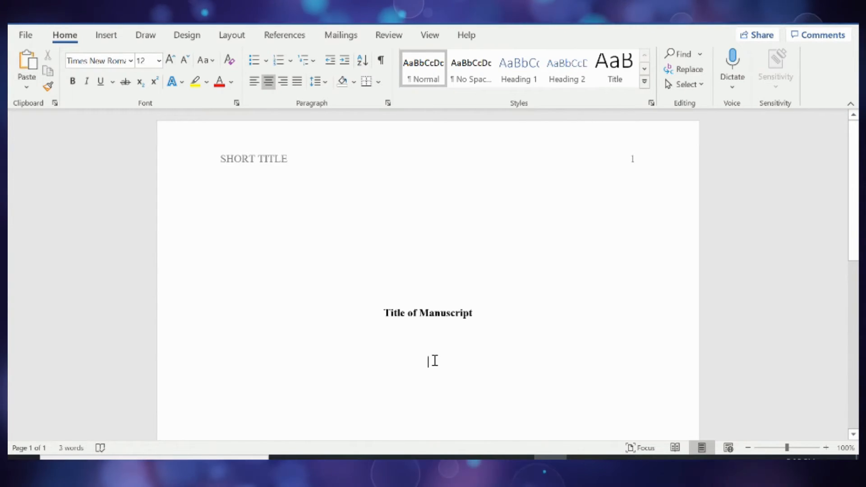
# - Enter the author's name and the affiliation "The University of Alabama in Huntsville" on centered lines below the title
pyautogui.write('A')
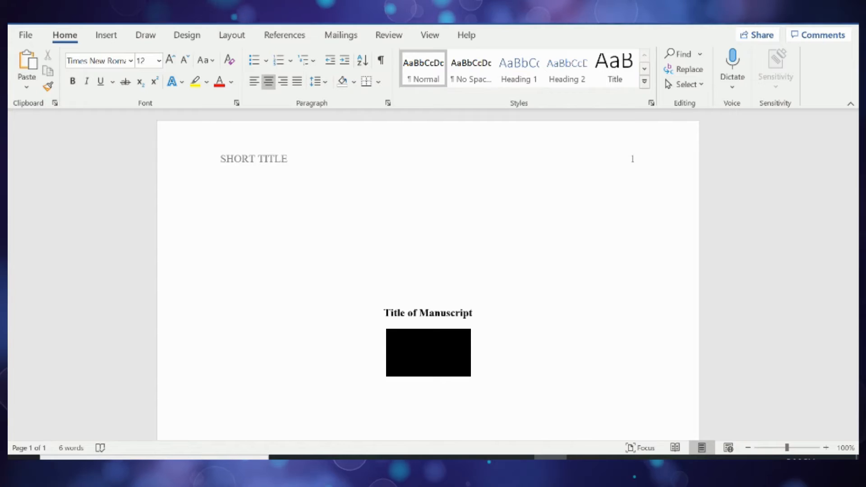
pyautogui.write('he Un')
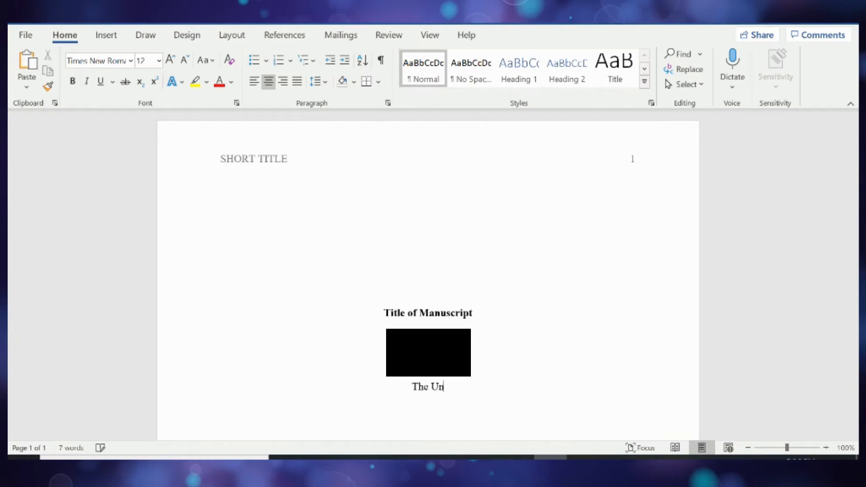
pyautogui.write('iversity of ')
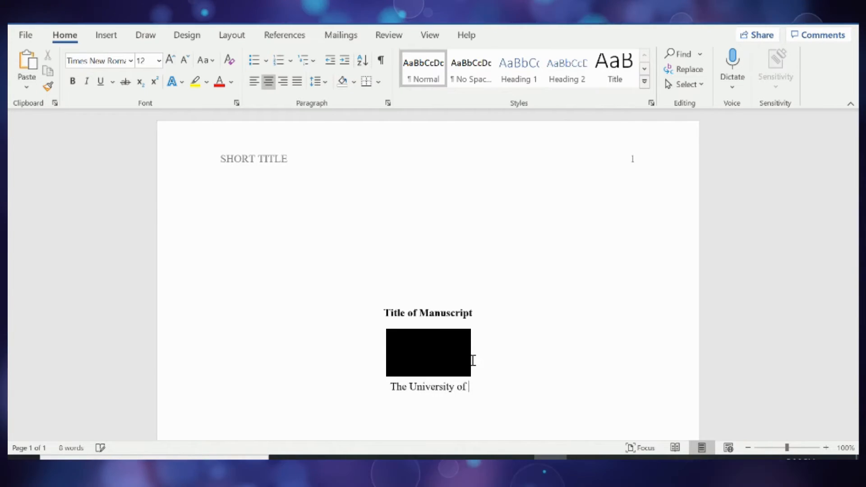
pyautogui.write('Alabama in Hun')
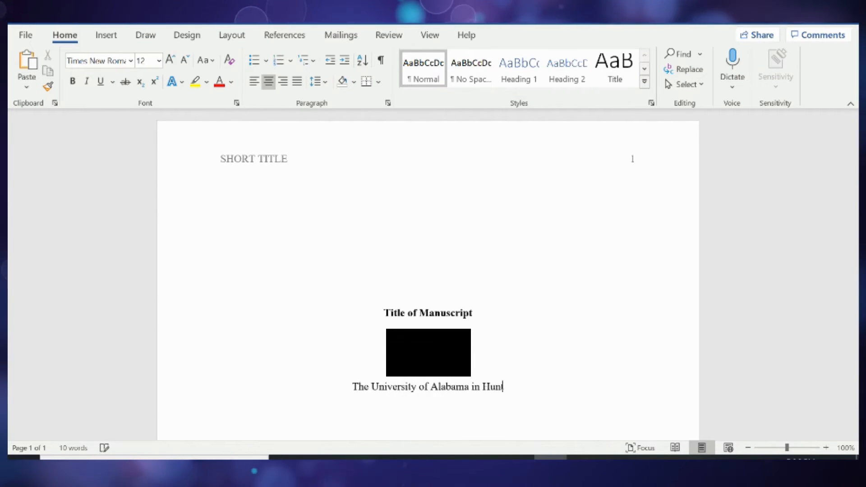
pyautogui.write('tsville')
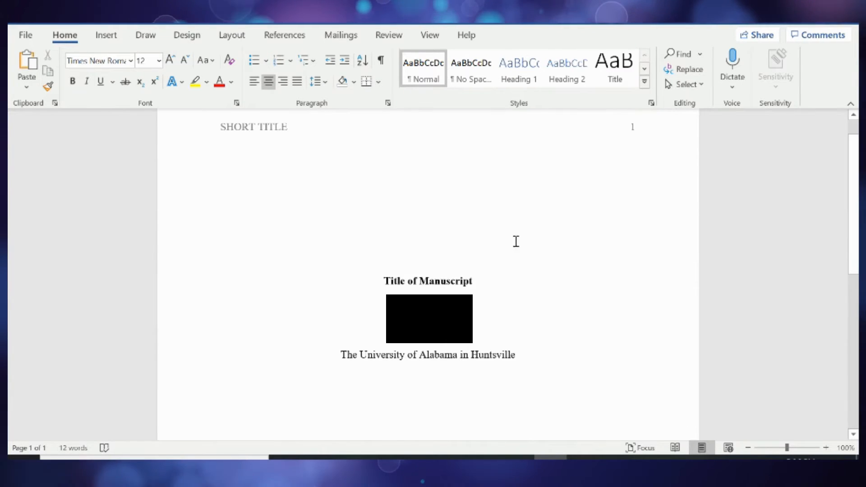
# - Left-align the line below the affiliation and insert a page break to start page 2
pyautogui.click(254, 81)
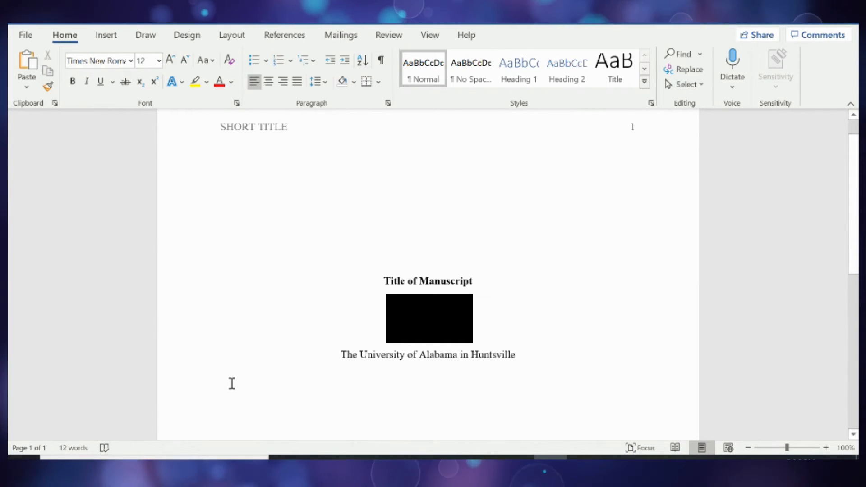
pyautogui.scroll(-2, 270, 325)
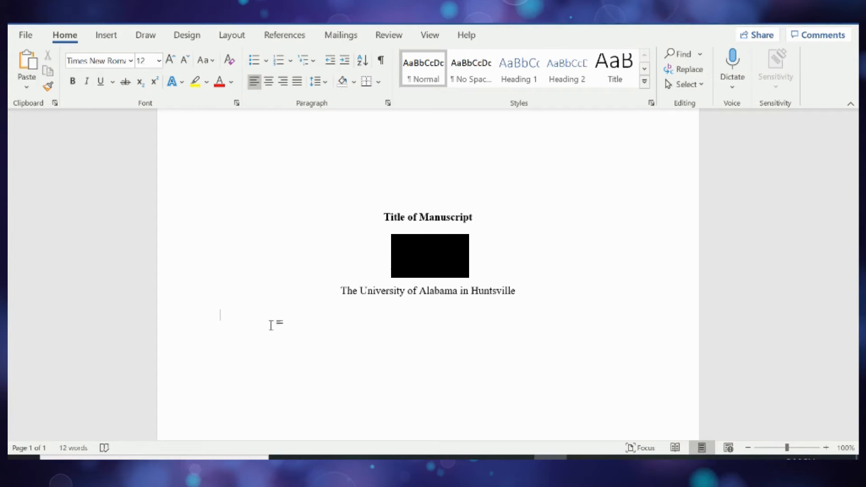
pyautogui.scroll(-5, 272, 326)
pyautogui.scroll(-5, 254, 334)
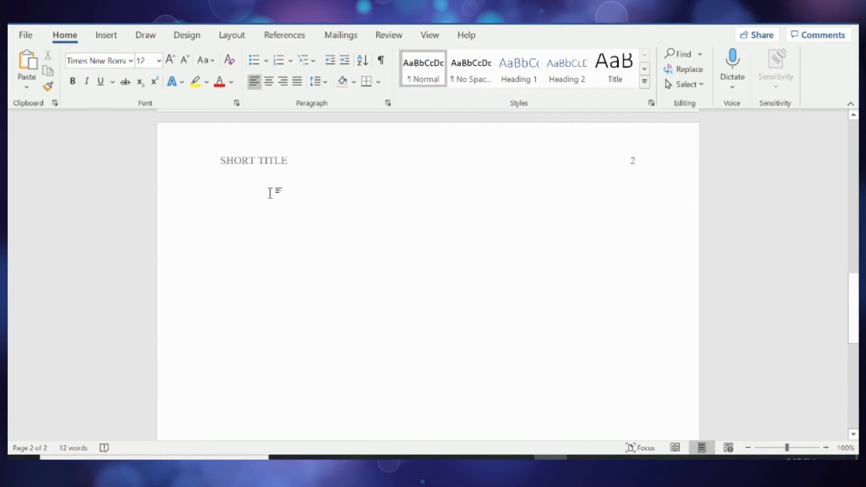
# - Add the centered, bold heading "Abstract" on the first line of page 2
pyautogui.click(270, 83)
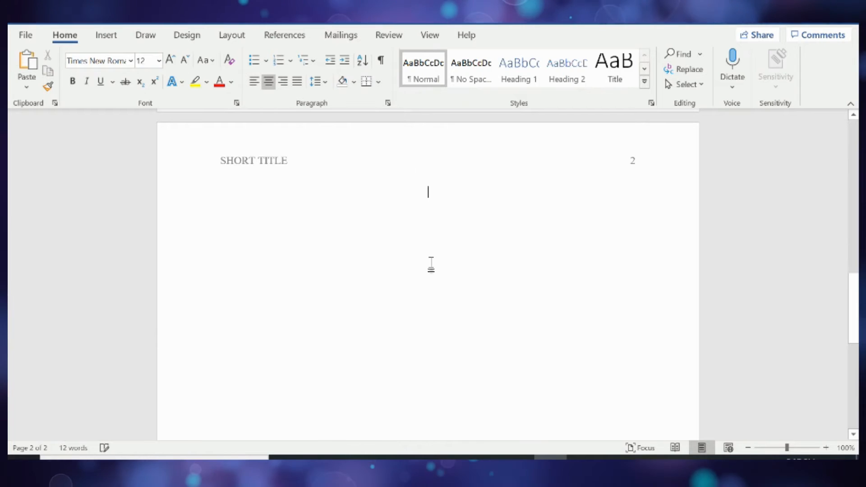
pyautogui.click(73, 83)
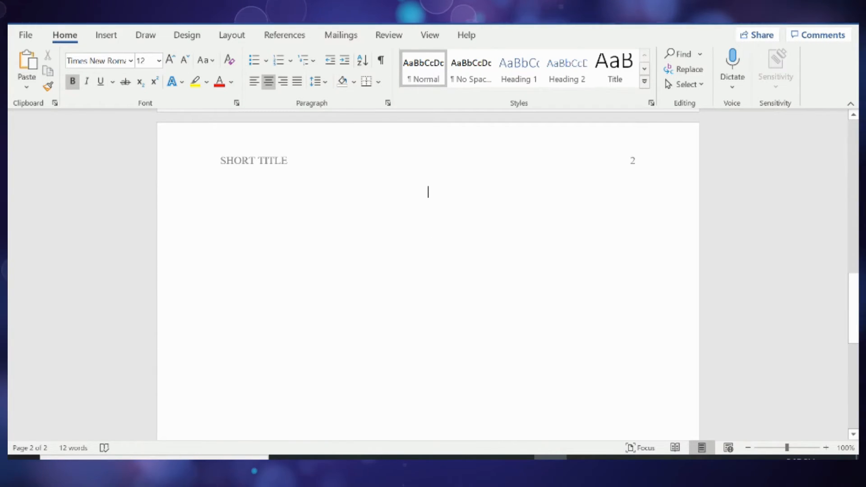
pyautogui.write('A')
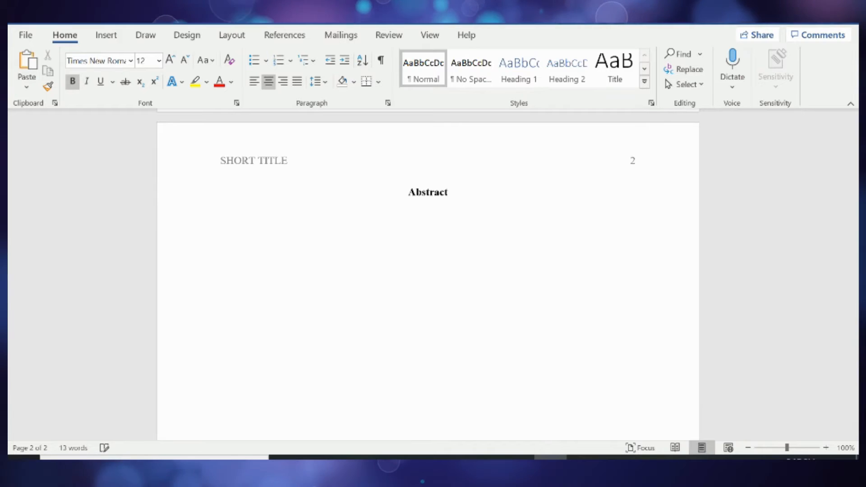
pyautogui.write('bstract')
pyautogui.press('Return')
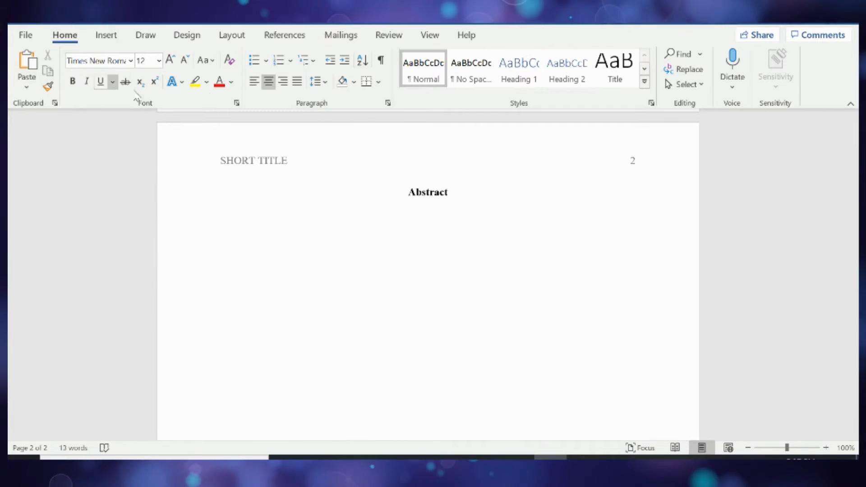
# - Write the left-aligned abstract: "Begin at left margin for block paragraph style. The abstract summarizes the research topic, methods, results, and discussion as a preview for the manuscript."
pyautogui.click(256, 85)
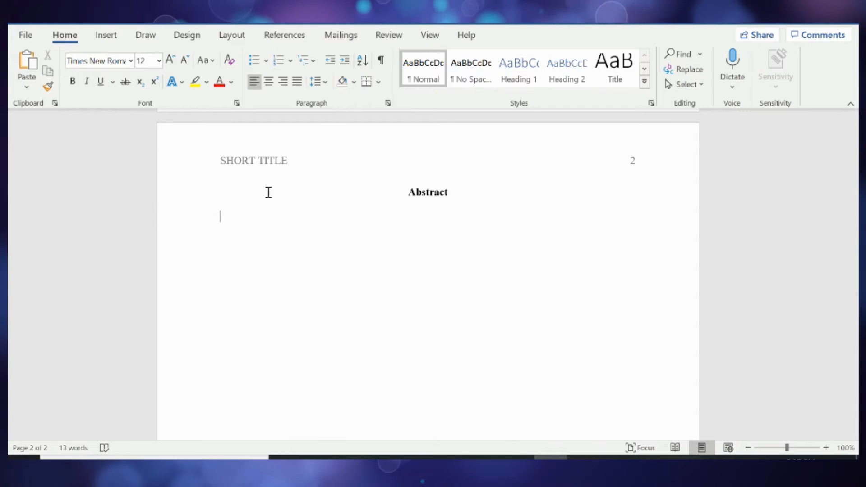
pyautogui.write('Begin a')
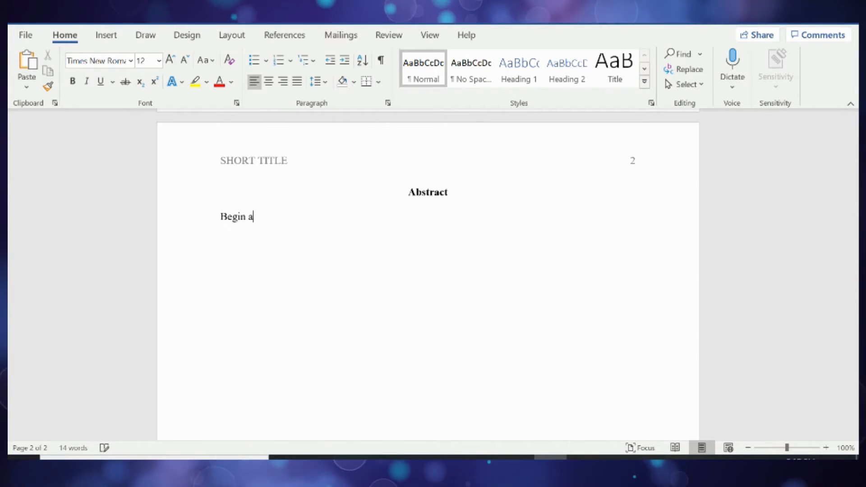
pyautogui.write('t left ma')
pyautogui.write('rgin ')
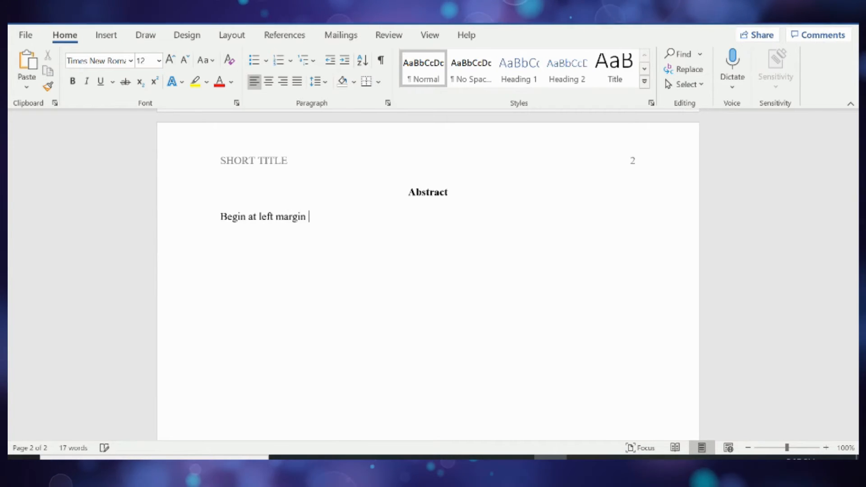
pyautogui.write('for block')
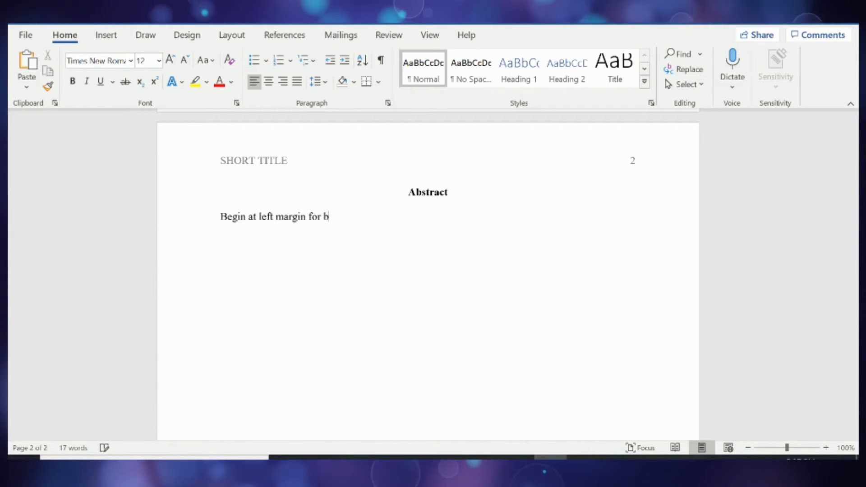
pyautogui.write(' paragraph style. The abstract summarizes the research topic,')
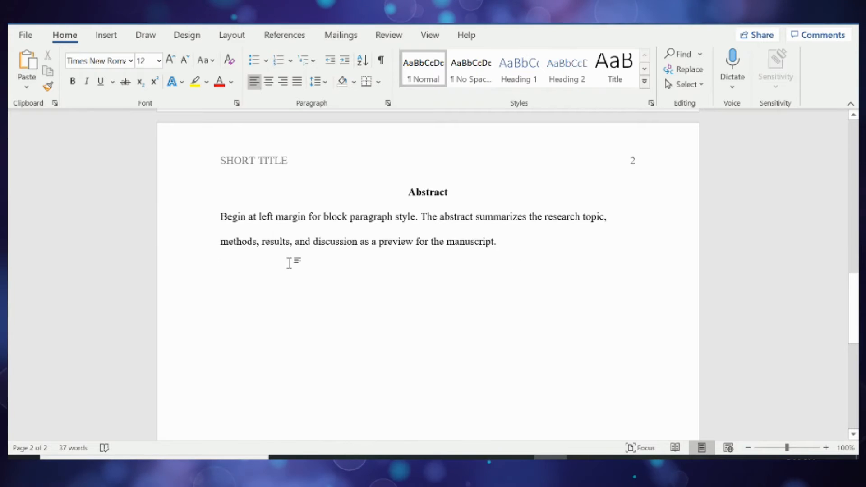
# - Add the centered line "Keywords: word1, word2" below the abstract paragraph, with only the word Keywords in italics
pyautogui.click(268, 85)
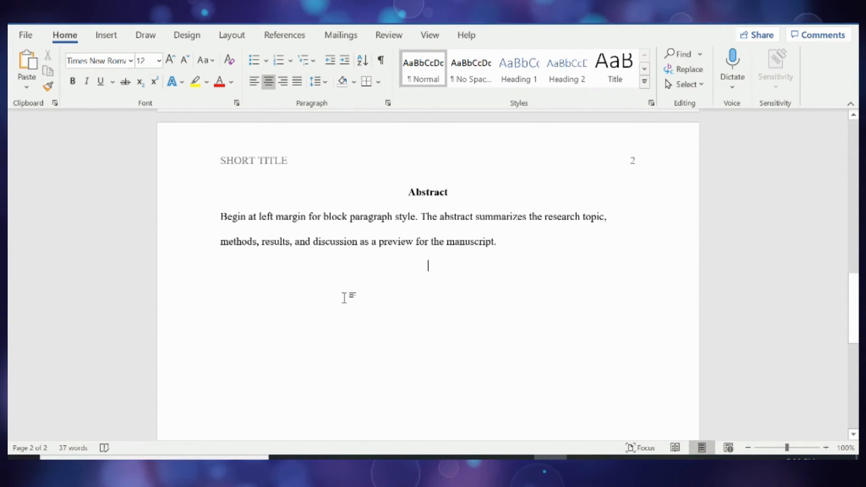
pyautogui.click(87, 83)
pyautogui.write('K')
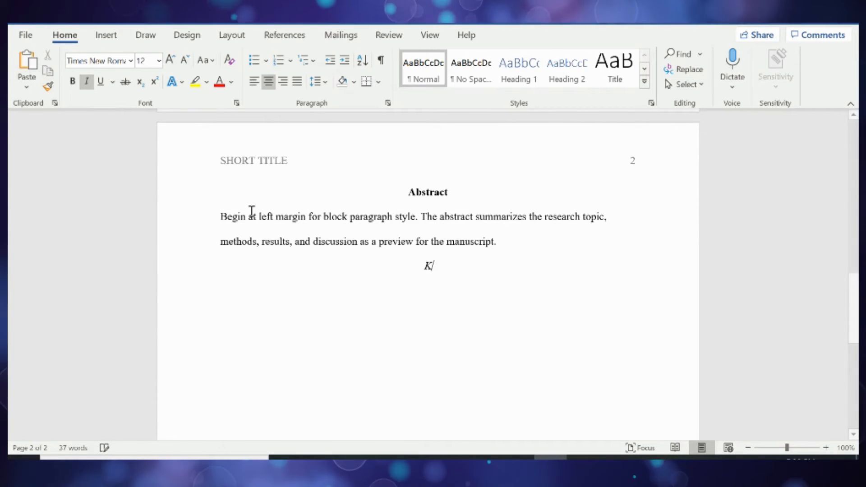
pyautogui.write('eywords')
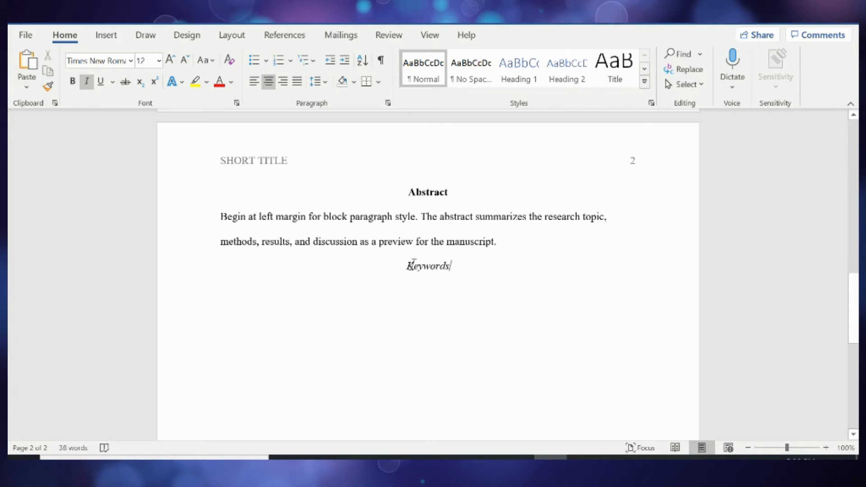
pyautogui.click(85, 81)
pyautogui.write(':')
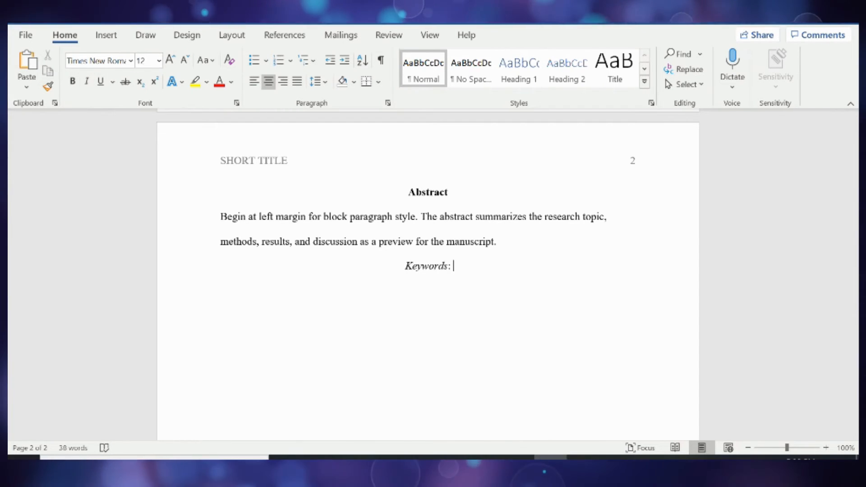
pyautogui.write(' word1, word2')
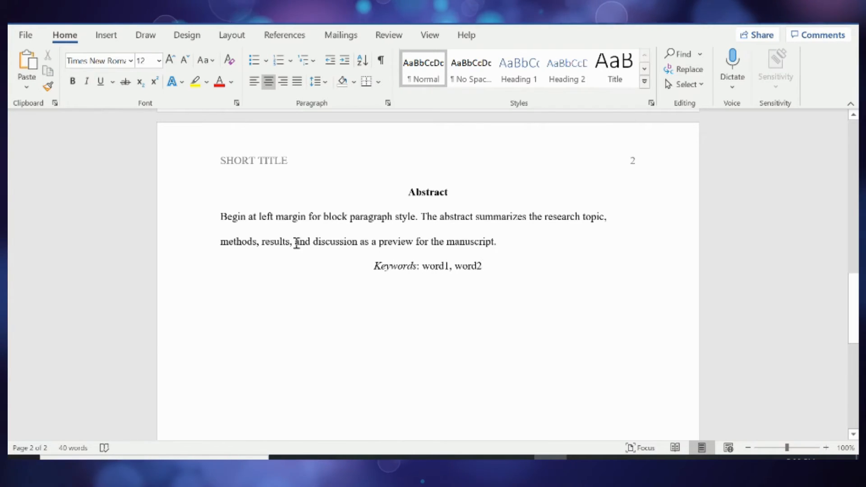
pyautogui.moveTo(492, 273); pyautogui.dragTo(427, 282)
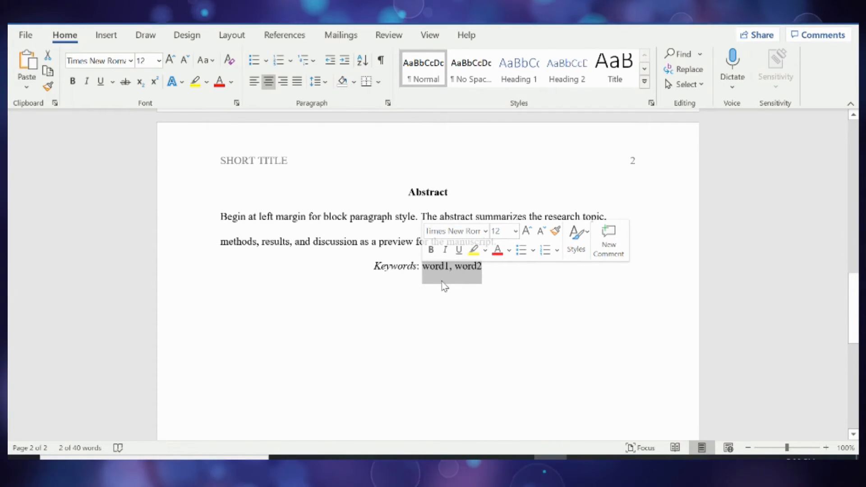
pyautogui.click(513, 280)
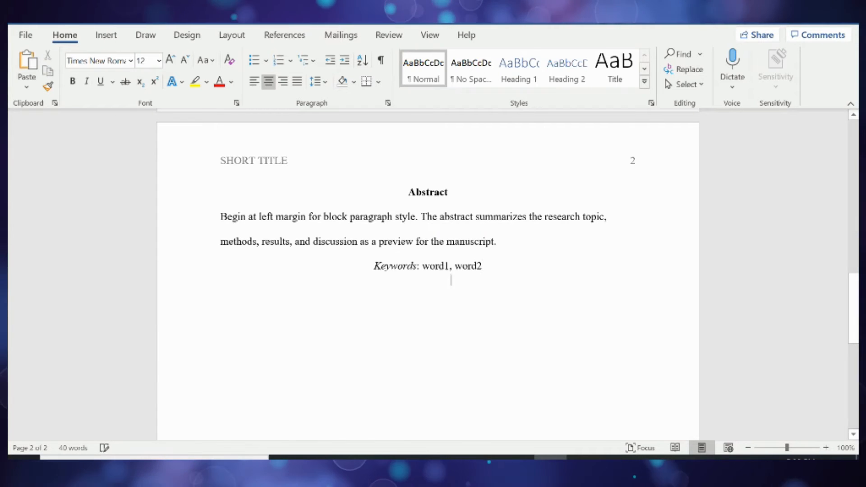
# - Start a left-aligned line below the keywords and insert a page break to begin page 3
pyautogui.press('Return')
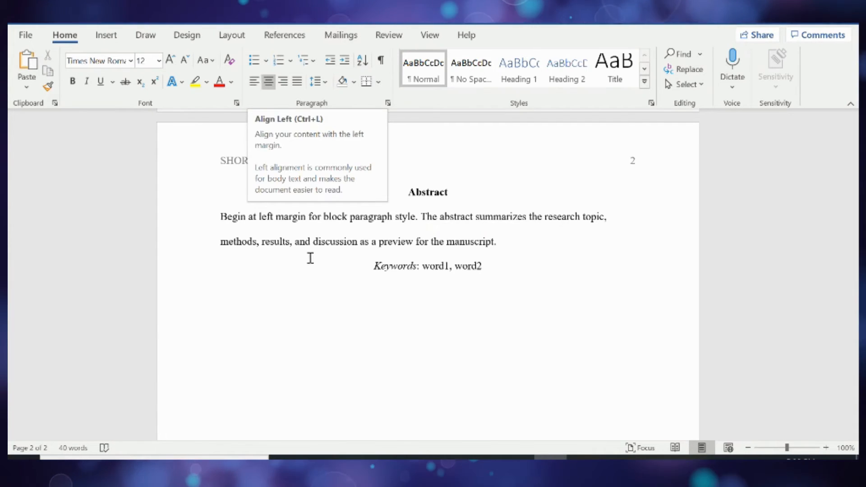
pyautogui.click(254, 83)
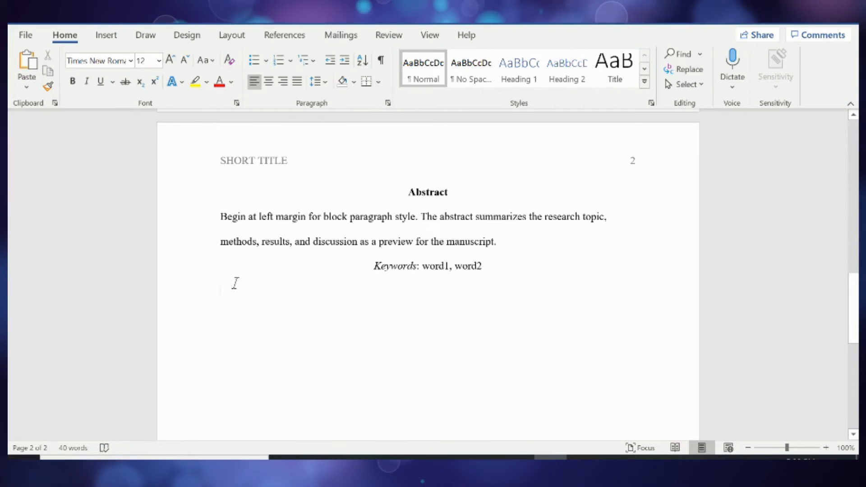
pyautogui.hotkey('ctrl', 'Return')
pyautogui.scroll(-2, 320, 344)
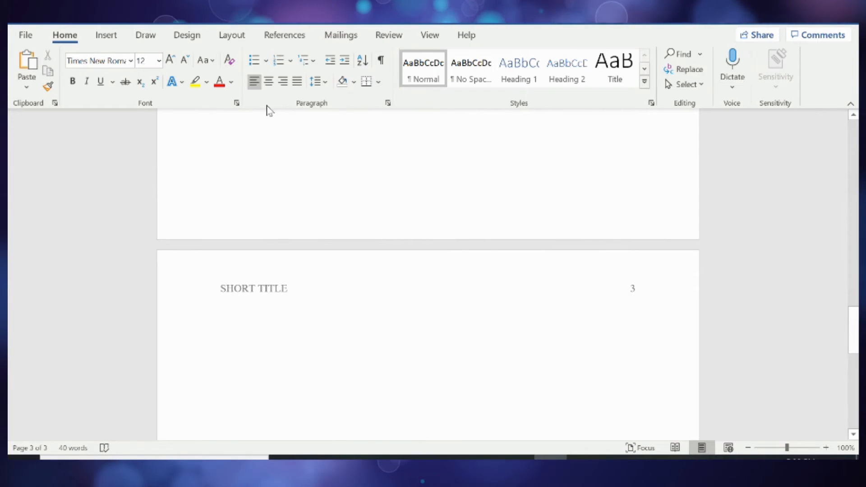
# - Add the centered, bold heading "Title of Manuscript" at the top of page 3 and start a left-aligned, non-bold line below it
pyautogui.click(269, 82)
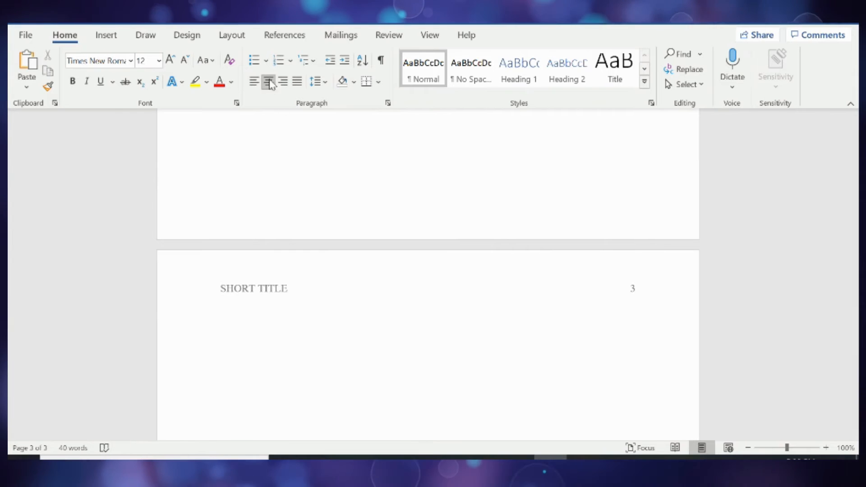
pyautogui.click(73, 83)
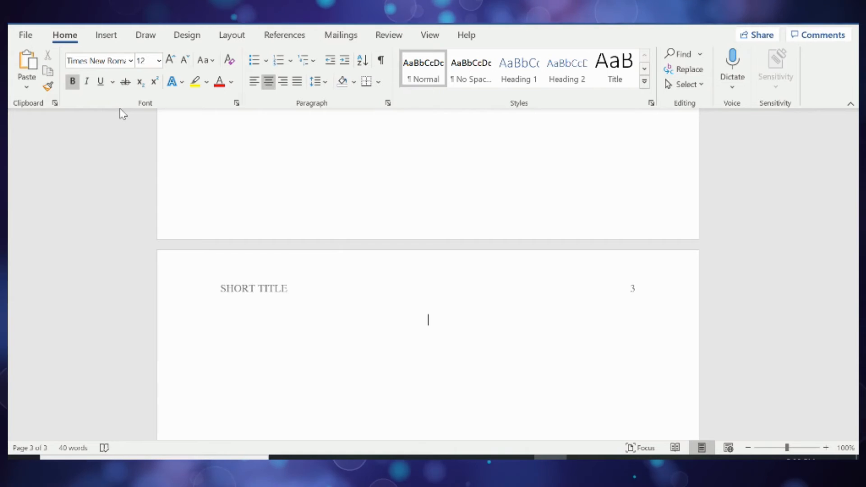
pyautogui.write('Ti')
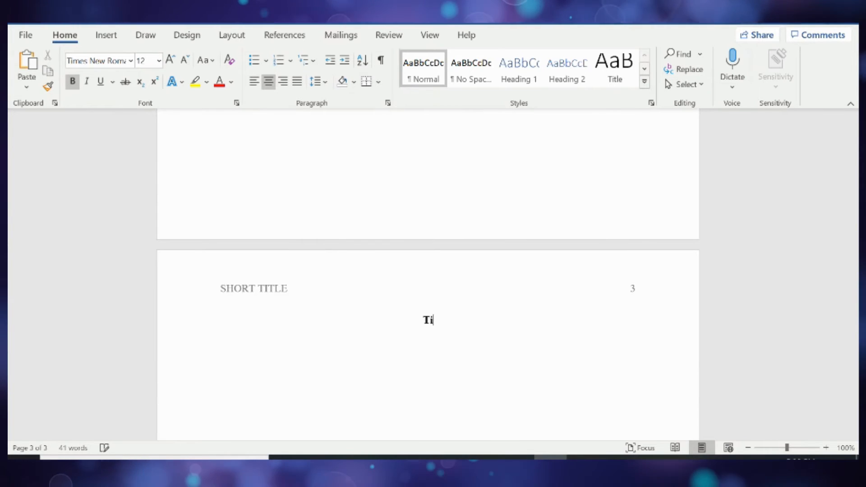
pyautogui.write('tle of Manuscript')
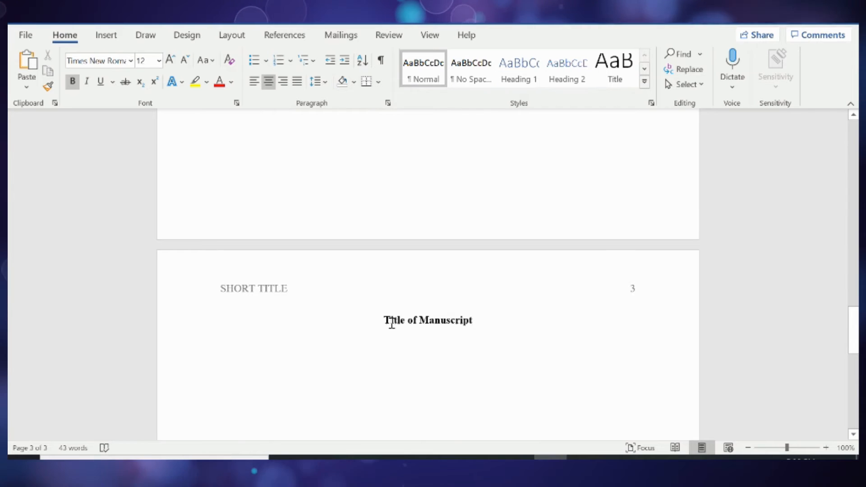
pyautogui.moveTo(381, 320); pyautogui.dragTo(472, 324)
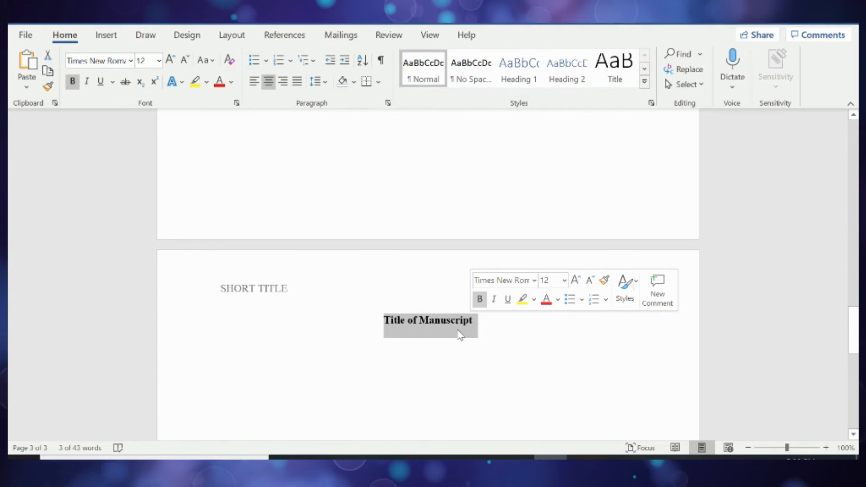
pyautogui.click(459, 329)
pyautogui.click(476, 326)
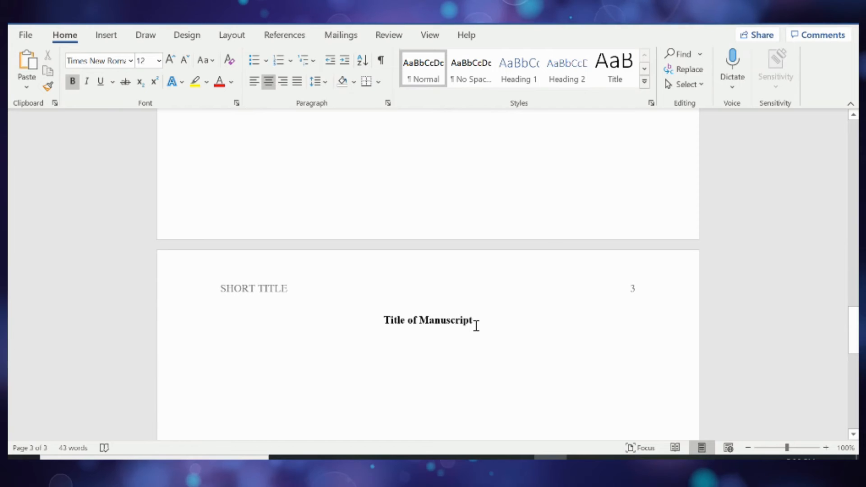
pyautogui.press('Return')
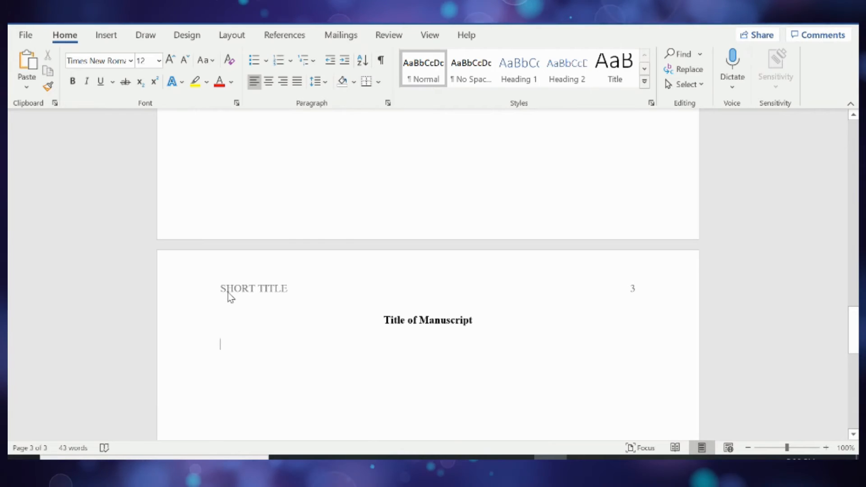
pyautogui.scroll(-1, 316, 316)
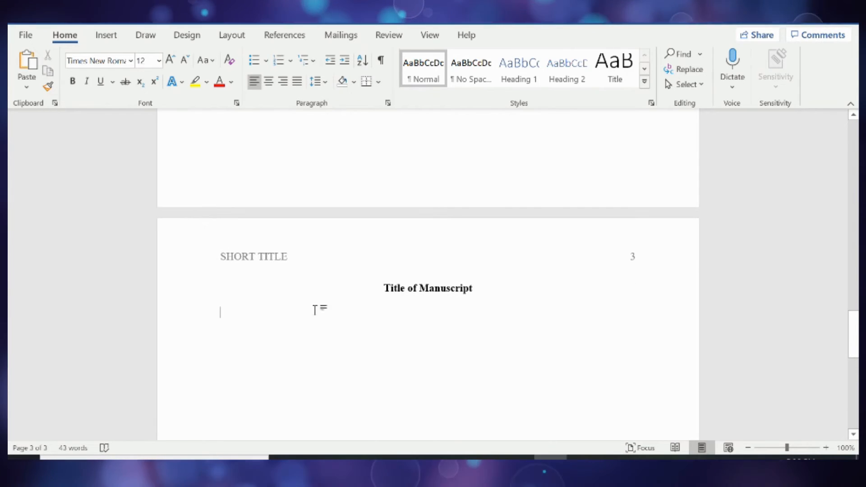
# - Write the indented introduction: "Use tab to indent paragraph . The introduction defines the construct, provides literature review of theories and research, and ends by presenting hypotheses."
pyautogui.press('Tab')
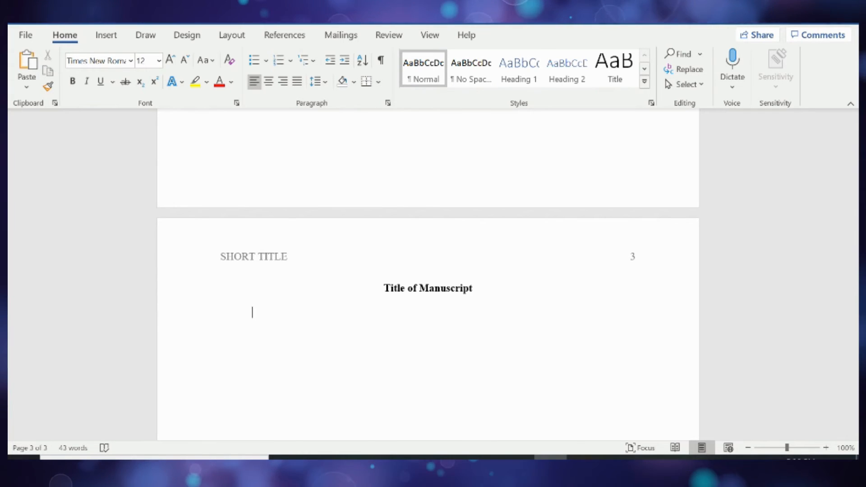
pyautogui.write('U')
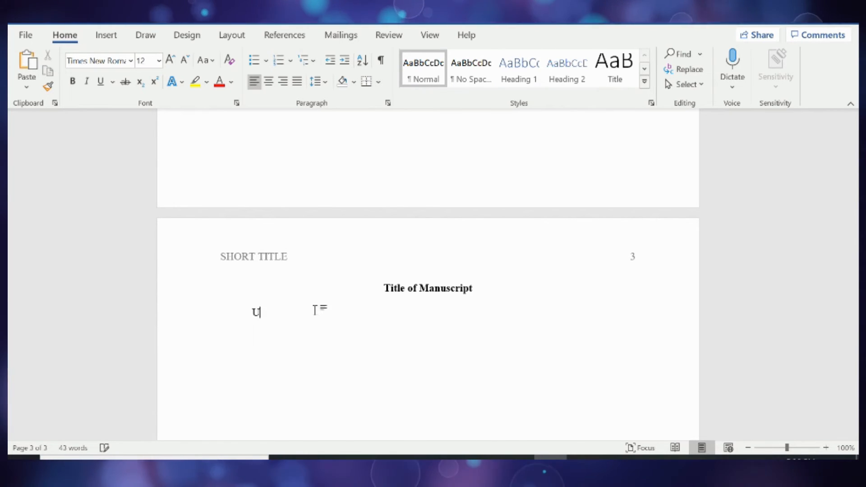
pyautogui.write('se tab to')
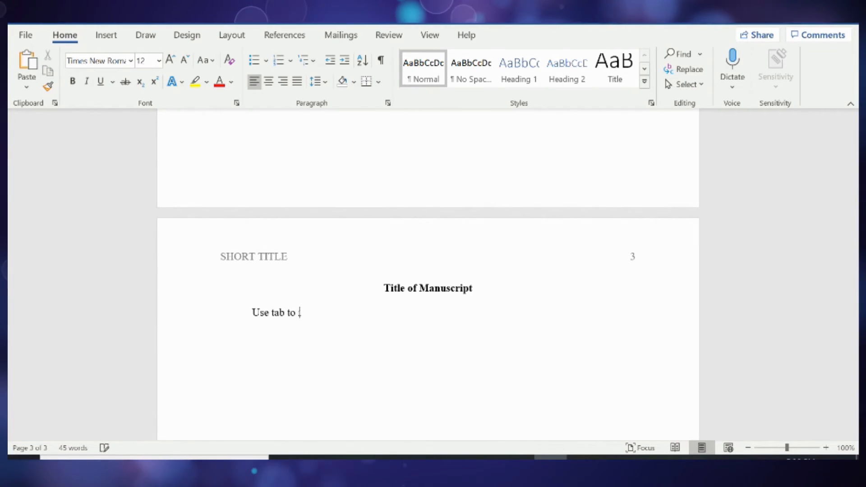
pyautogui.write(' indent ')
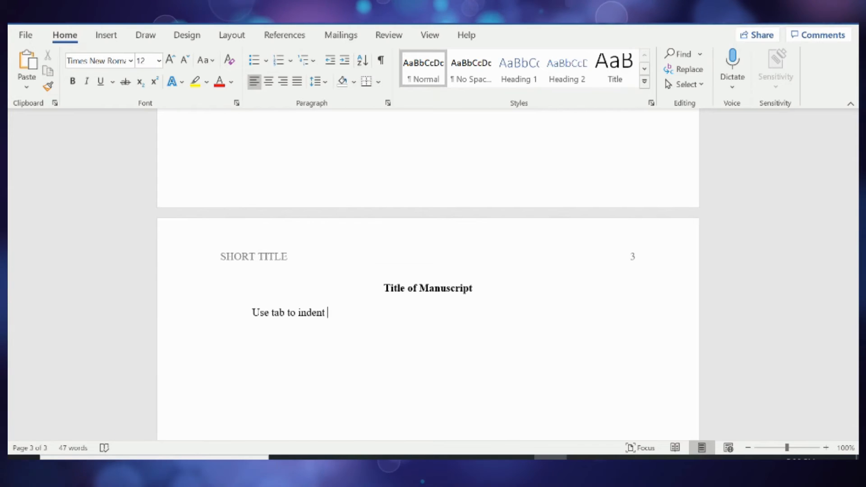
pyautogui.write('paragraph ')
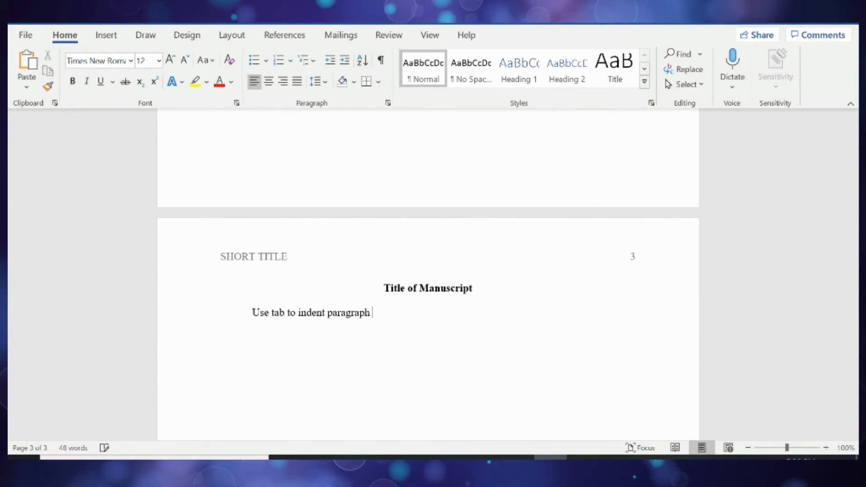
pyautogui.write('. The introduction')
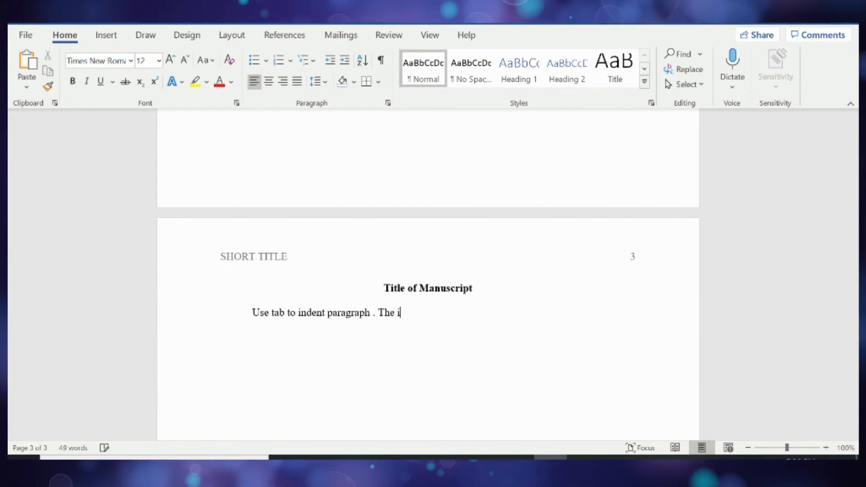
pyautogui.write(' defines the construct, provides literature')
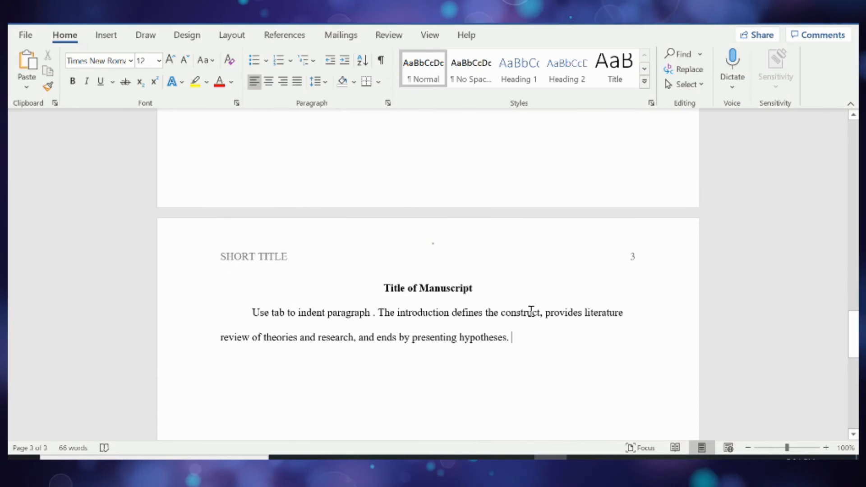
# - Add the centered, bold heading "Method" on a new line below the introduction paragraph
pyautogui.press('Return')
pyautogui.scroll(-2, 393, 306)
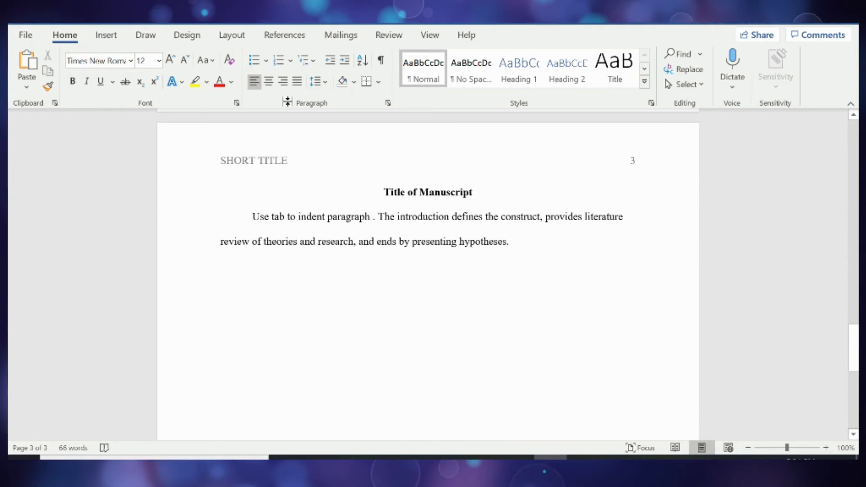
pyautogui.click(269, 81)
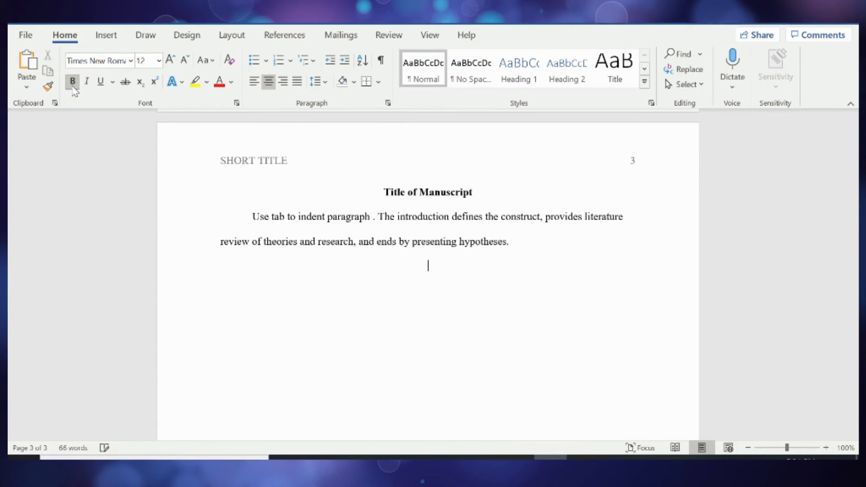
pyautogui.write('Method')
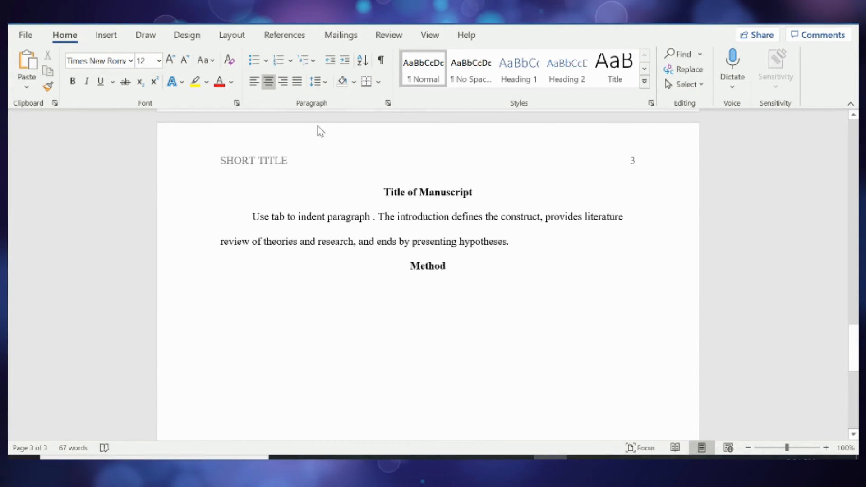
# - Add the left-aligned, bold subheading "Participants" with the indented, non-bold paragraph "Use tab to indent paragraph. Provide sample size and demographics."
pyautogui.click(254, 82)
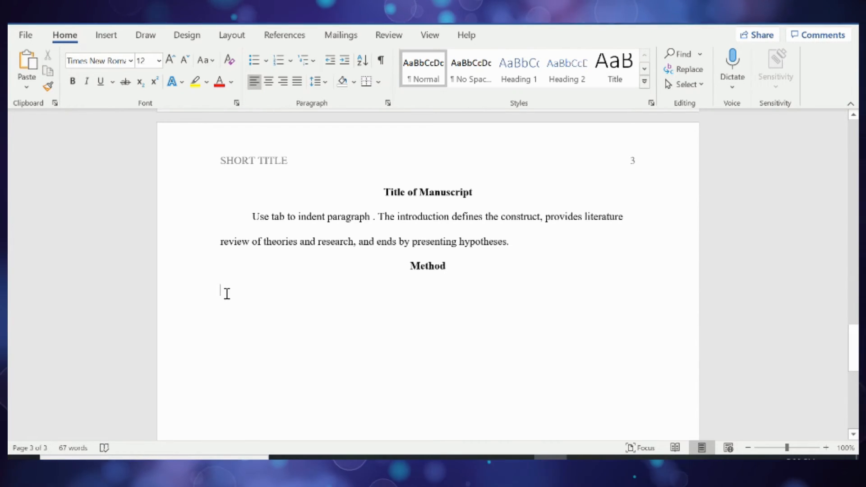
pyautogui.hotkey('ctrl', 'b')
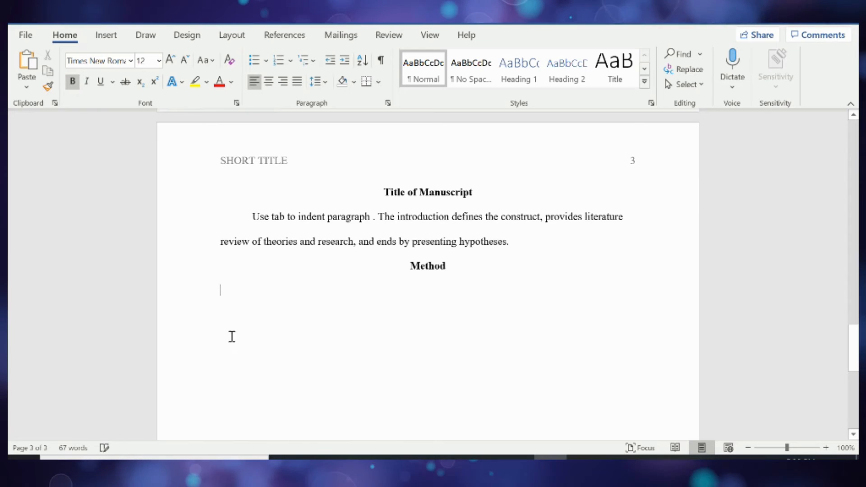
pyautogui.write('Participants')
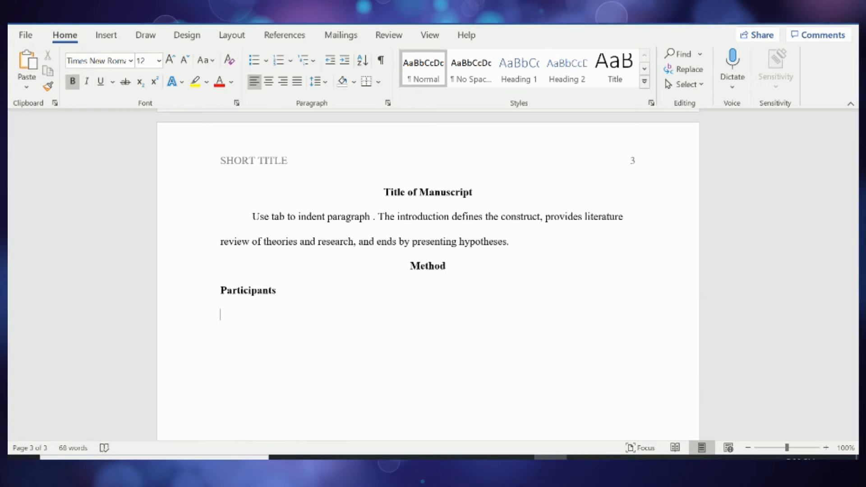
pyautogui.press('Tab')
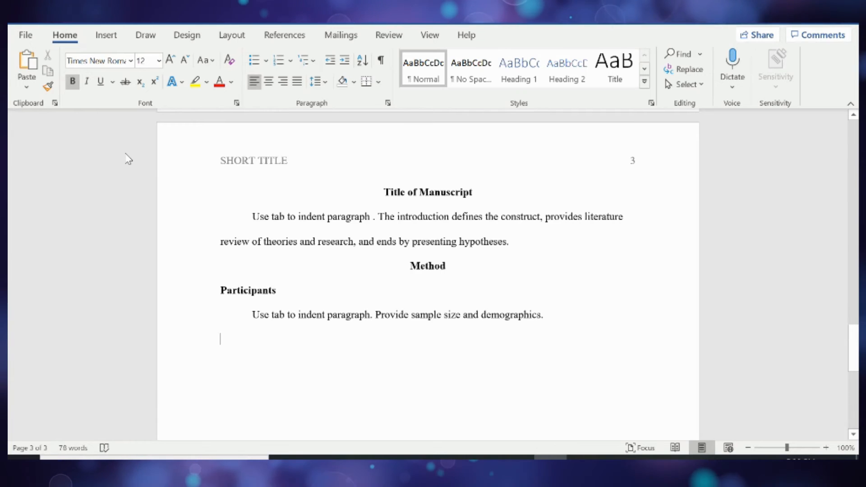
# - Add the bold subheading "Design" with the indented, non-bold paragraph "Use tab to indent paragraph. Identify research plan and define variables."
pyautogui.write('Desig')
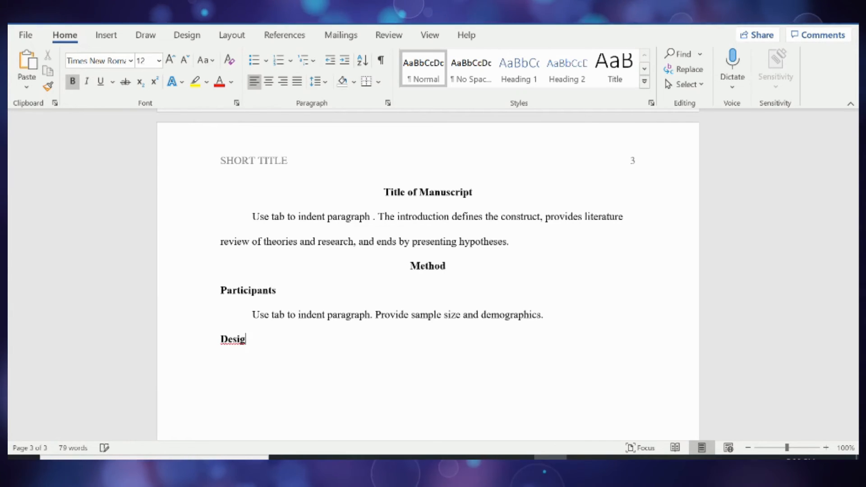
pyautogui.write('n')
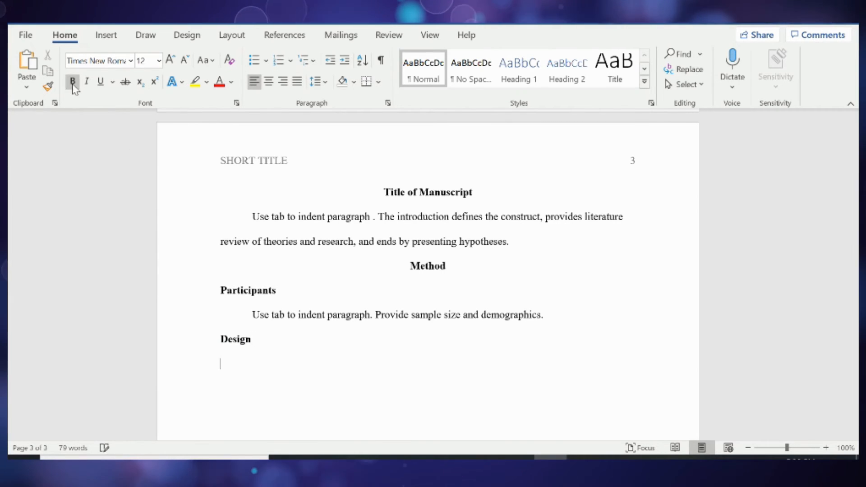
pyautogui.click(73, 84)
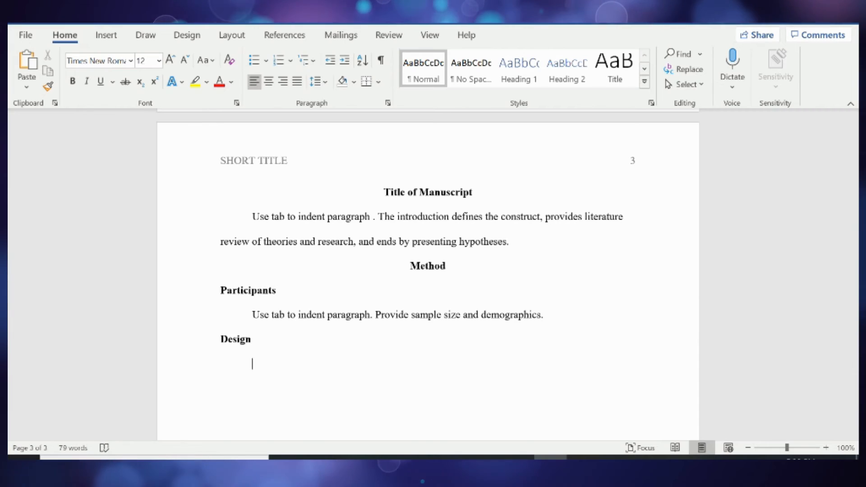
pyautogui.write('U')
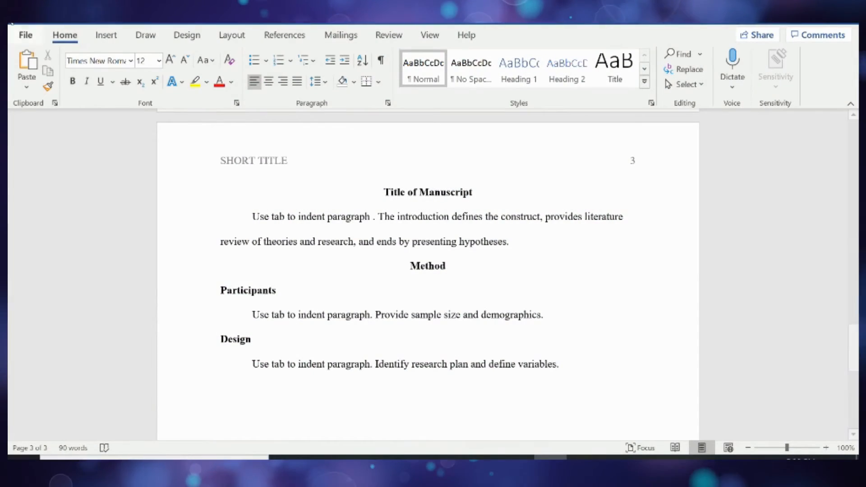
# - Add the bold subheading "Materials" with the indented, non-bold paragraph "Use tab to indent paragraph. Describe stimuli and questionnaires."
pyautogui.click(73, 87)
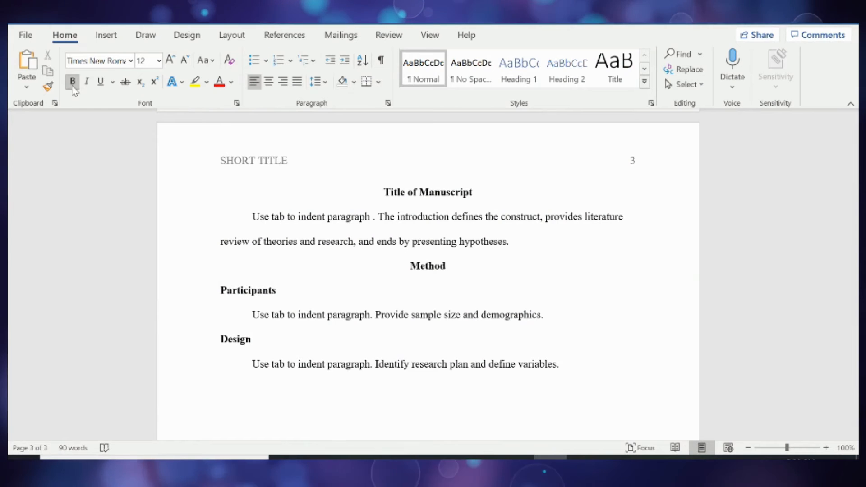
pyautogui.write('Materials')
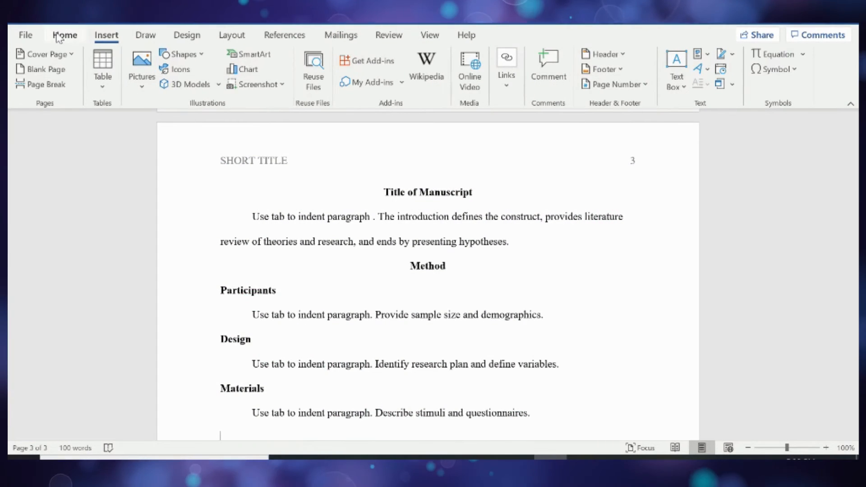
# - Add the bold subheading "Procedure" with the indented, non-bold paragraph "Use tab to indent paragraph. Describe temporal sequence of session."
pyautogui.click(60, 38)
pyautogui.scroll(-1, 357, 301)
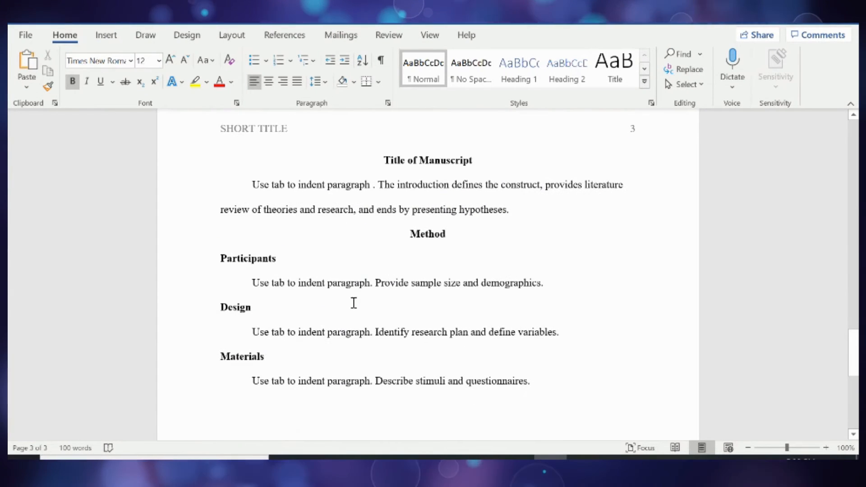
pyautogui.write('Procedure')
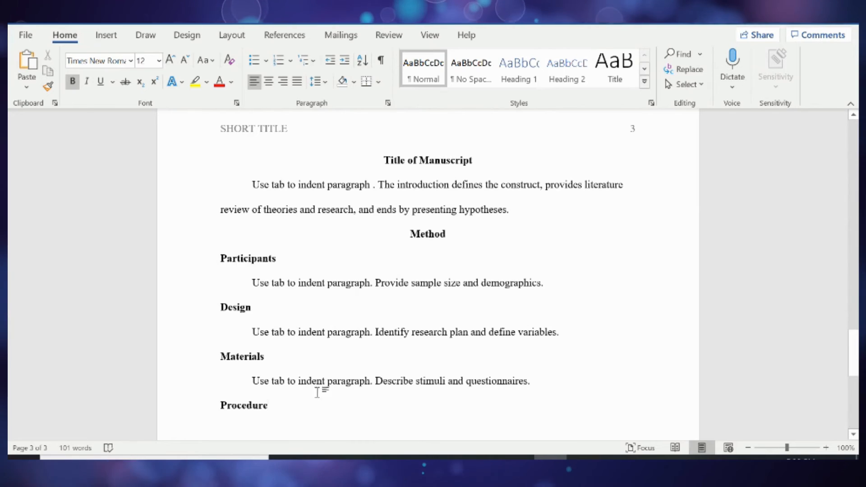
pyautogui.scroll(-1, 318, 393)
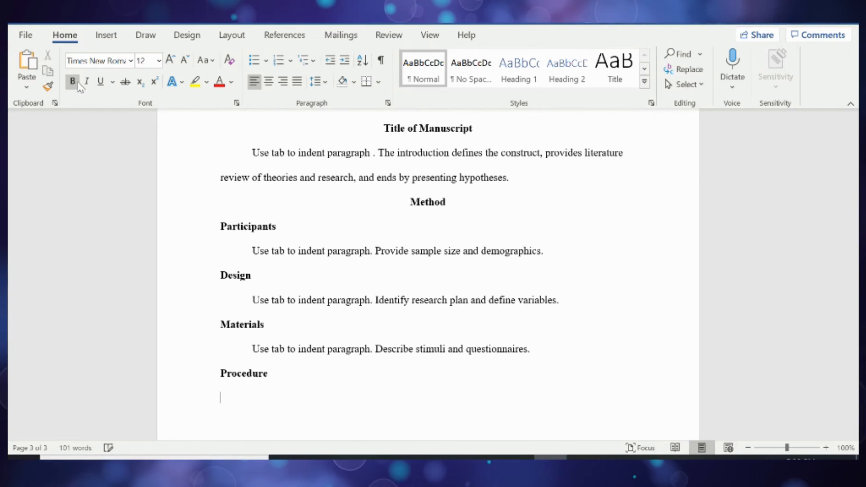
pyautogui.write('to indent paragraph.')
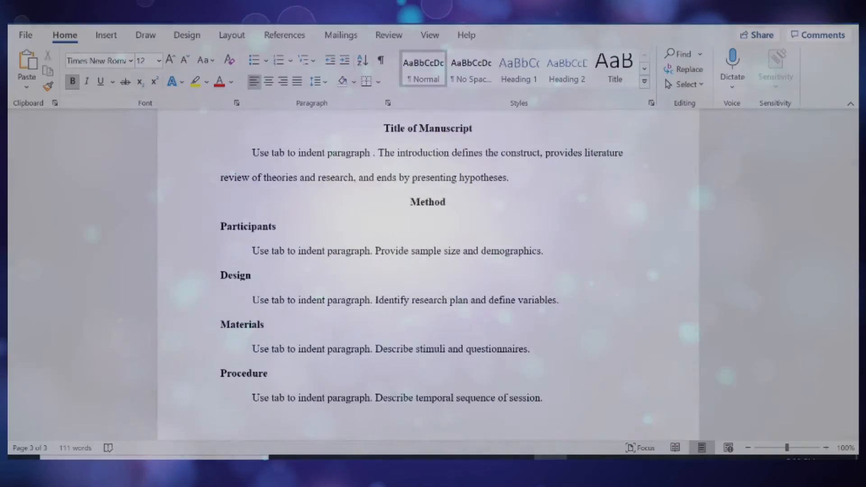
# - Add the bold subheading "Statistics" with the indented, non-bold paragraph "Use tab to indent paragraph. Describe procedures used to analyze data."
pyautogui.write('Statistics')
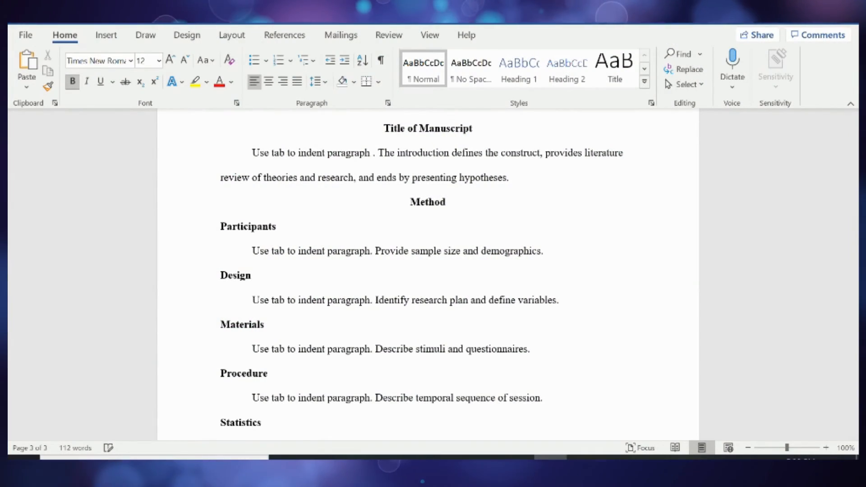
pyautogui.scroll(-2, 232, 246)
pyautogui.press('Return')
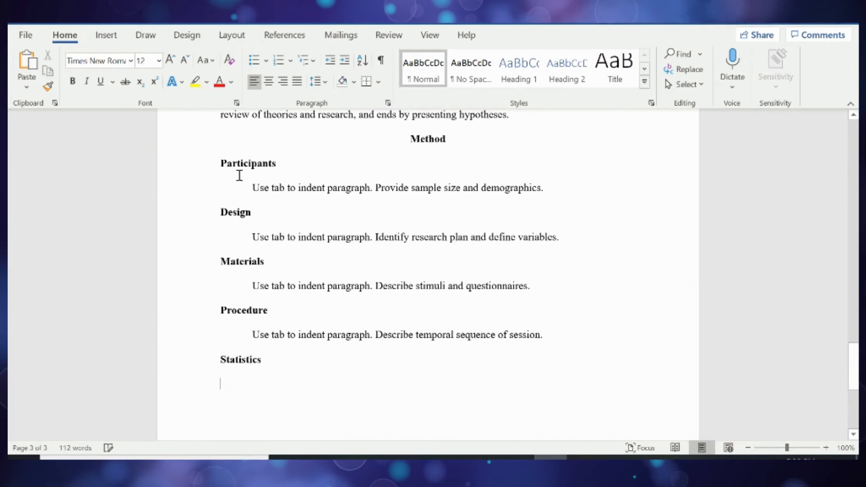
pyautogui.write('Use tab to indent paragraph. Describe procedures used to analyze data.')
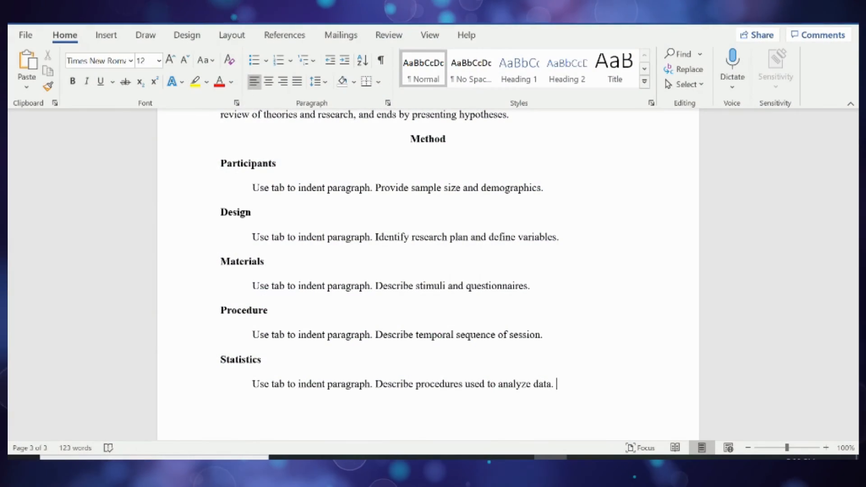
# - Add the centered, bold heading "Results" on a new line below the Statistics paragraph
pyautogui.scroll(-1, 271, 379)
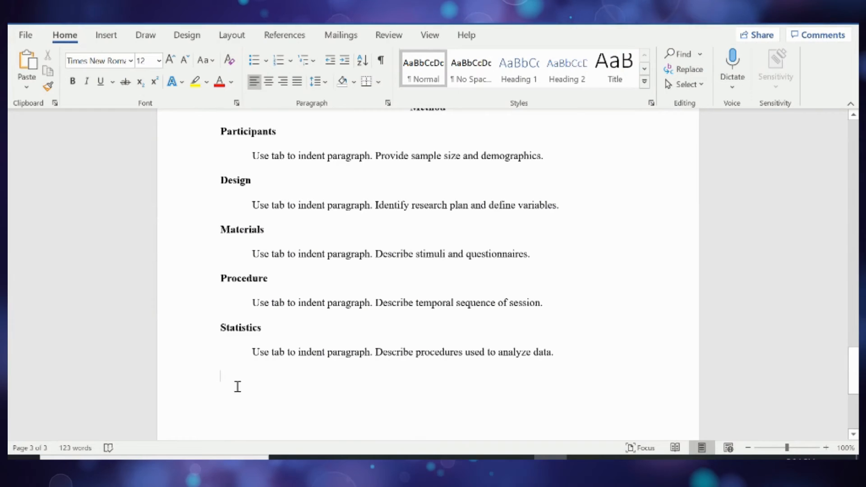
pyautogui.click(269, 82)
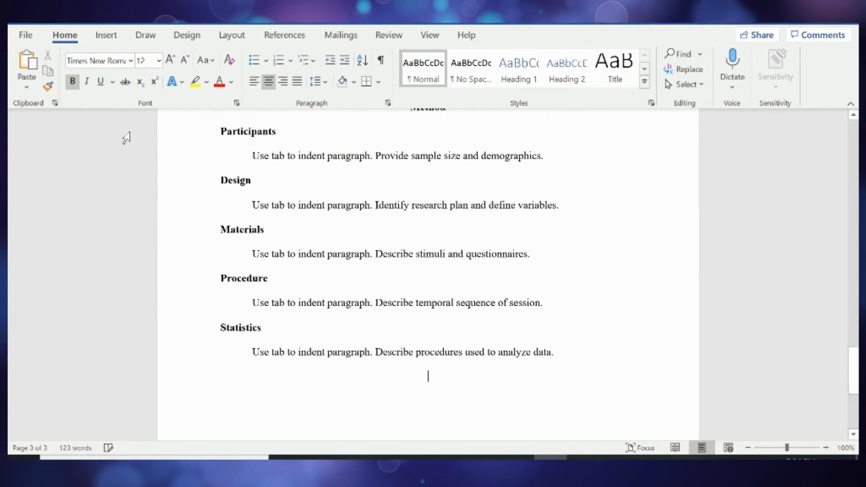
pyautogui.hotkey('ctrl', 'b')
pyautogui.write('Results')
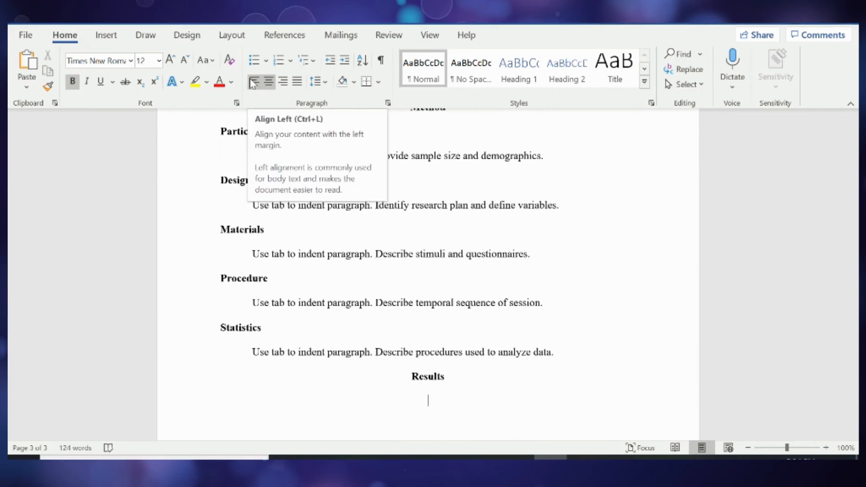
# - Below the Results heading, add the left-aligned, indented, non-bold paragraph "Use tab to indent paragraph. Present descriptive and inferential statistics."
pyautogui.click(254, 81)
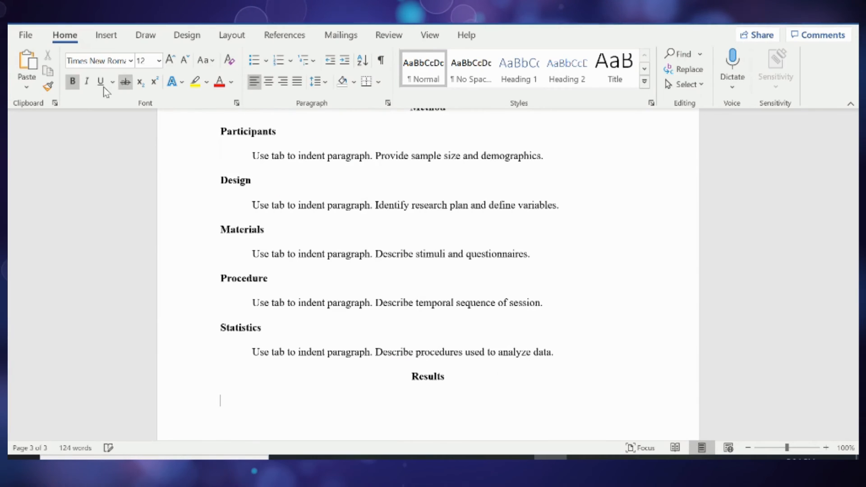
pyautogui.click(73, 86)
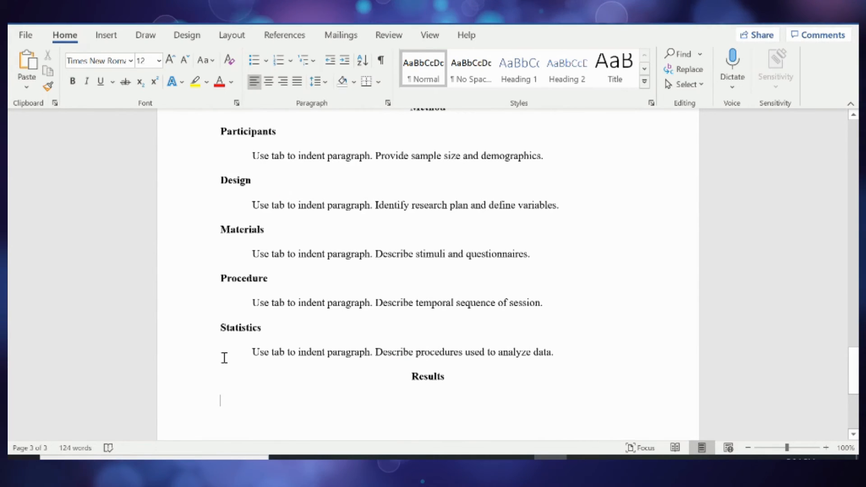
pyautogui.scroll(-1, 274, 304)
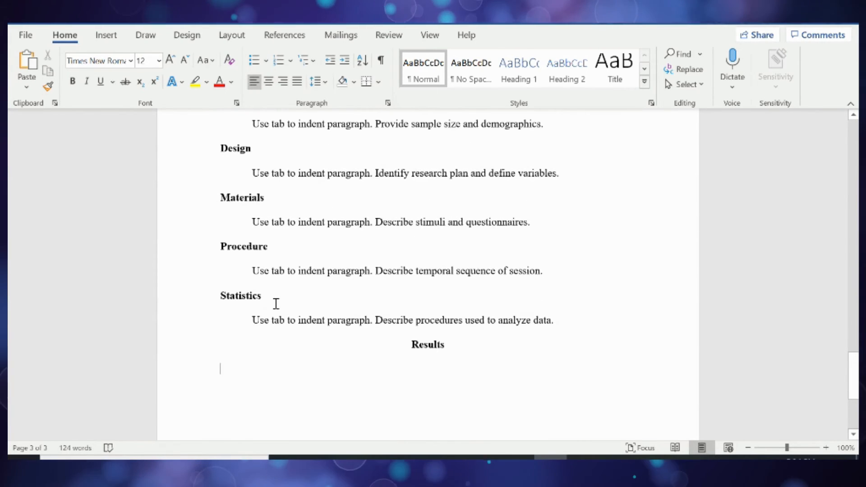
pyautogui.press('Tab')
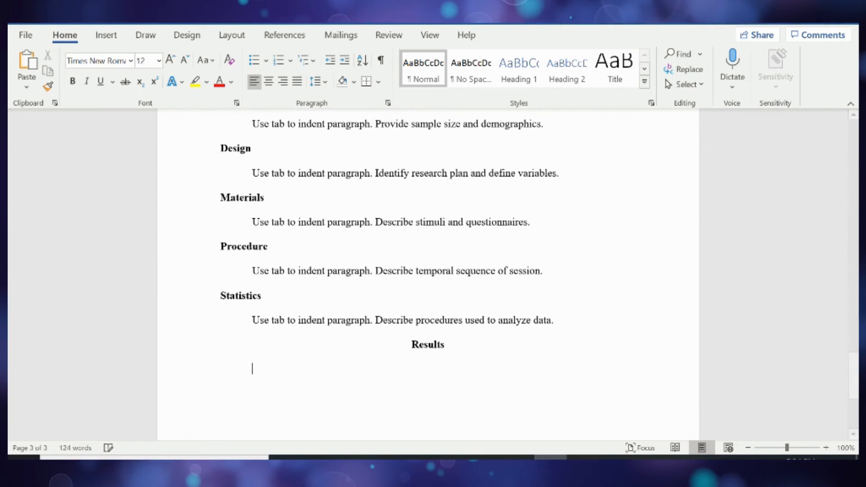
pyautogui.write('Use tab to indent pa')
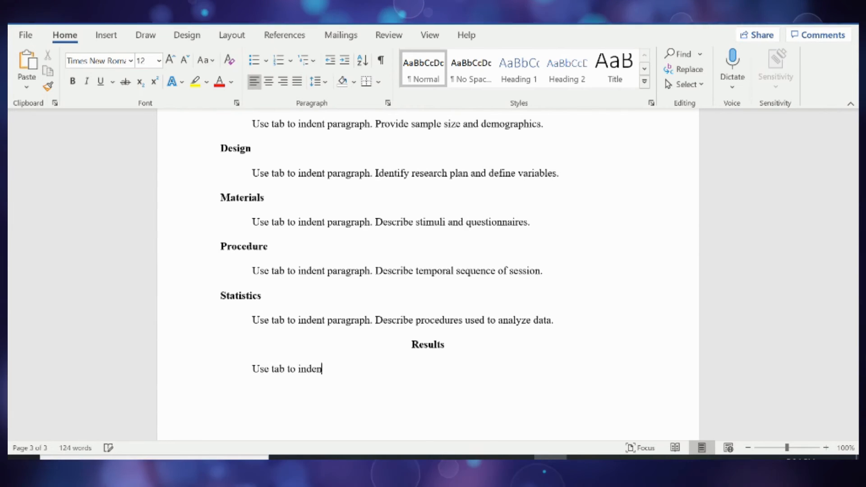
pyautogui.write('ragraph. Desc')
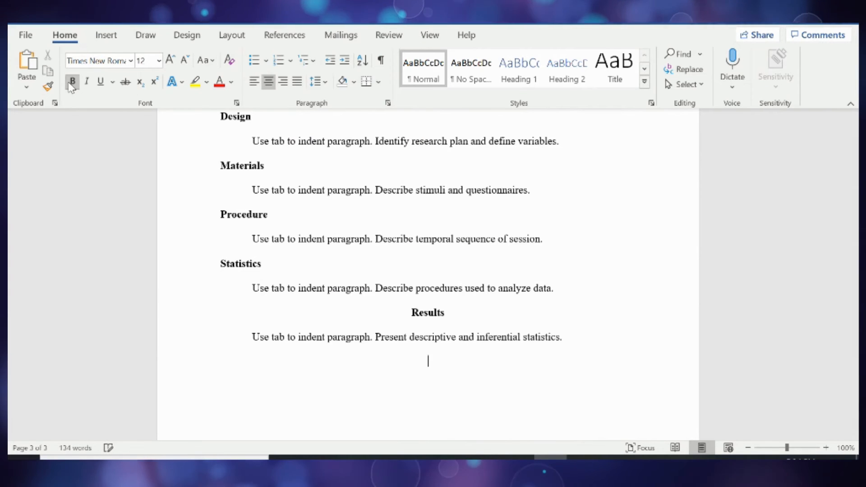
# - Add the centered, bold heading "Discussion" below the Results paragraph and start a new line
pyautogui.write('Discussion')
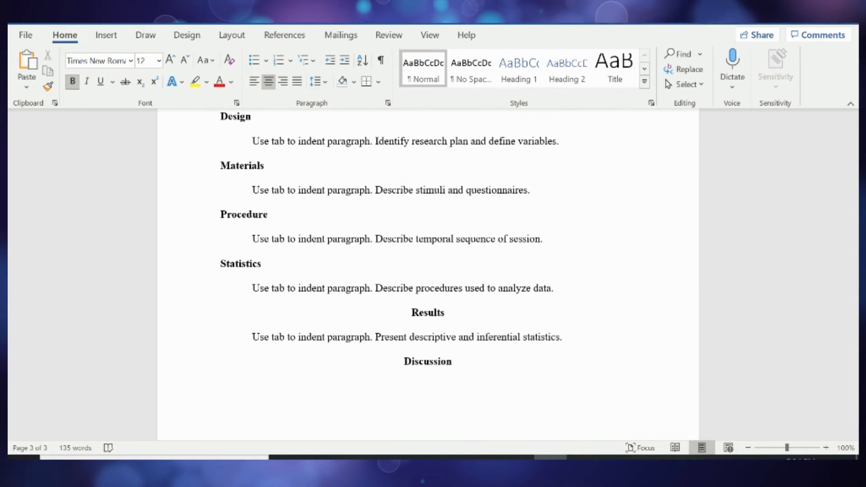
pyautogui.press('Return')
# - Add the left-aligned, indented, non-bold paragraph "Use tab to indent paragraph. Interpret the data (why?), address limitations and ideas for future research, and end with summary paragraph."
pyautogui.click(254, 81)
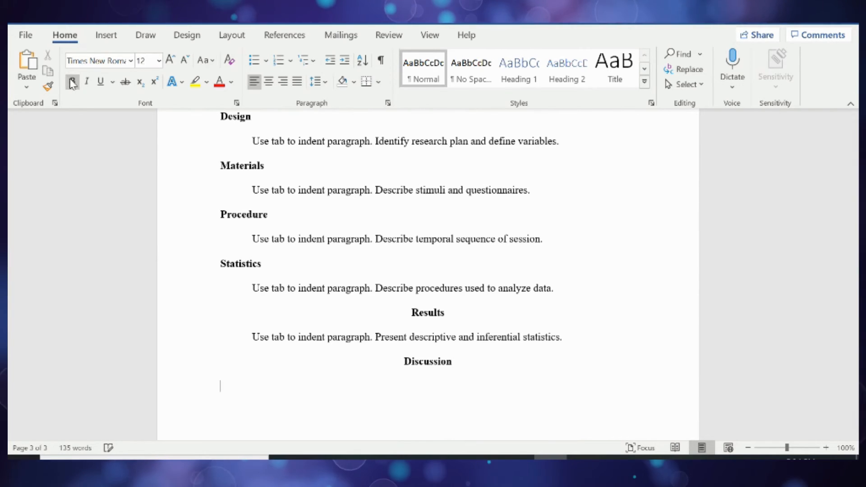
pyautogui.click(72, 83)
pyautogui.write('Use tab t')
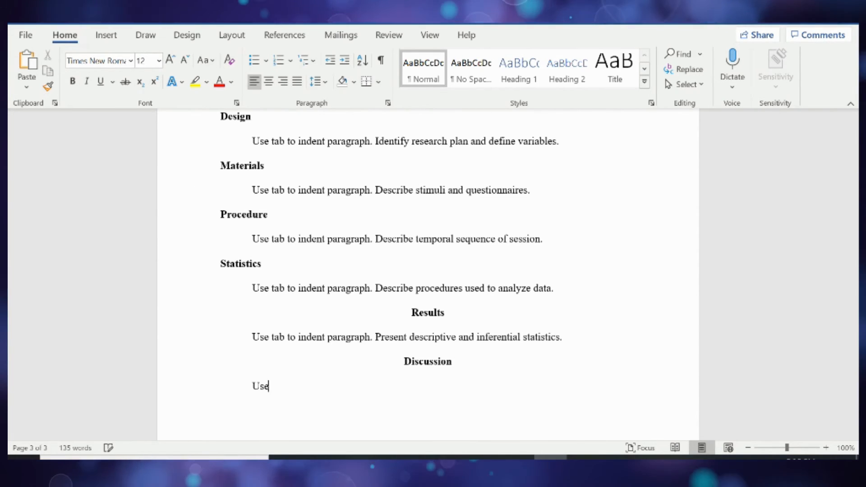
pyautogui.write('o indent paragraph.')
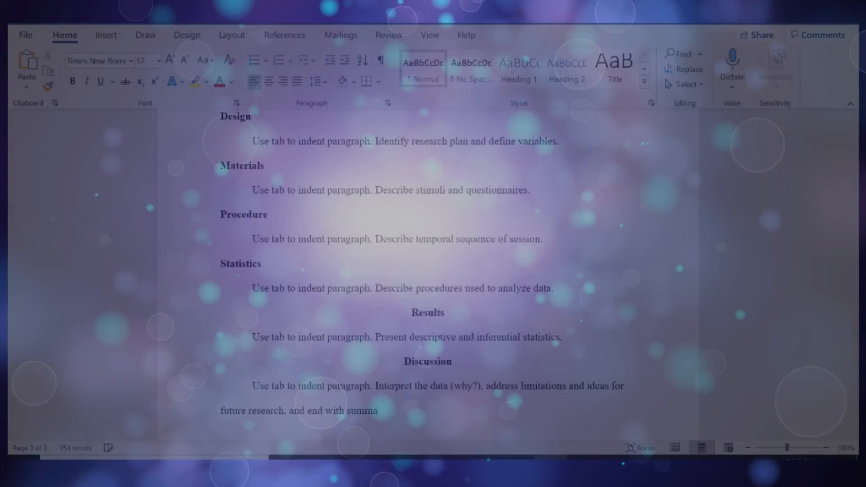
pyautogui.write('ry ')
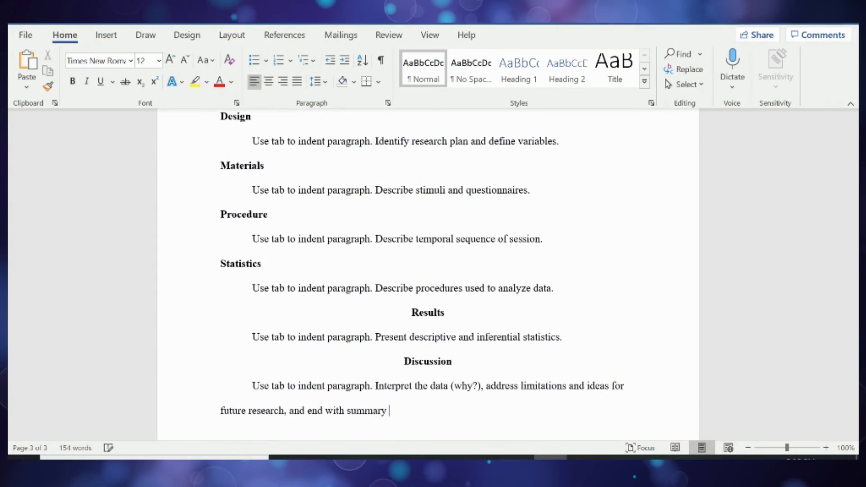
pyautogui.write('paragraph.')
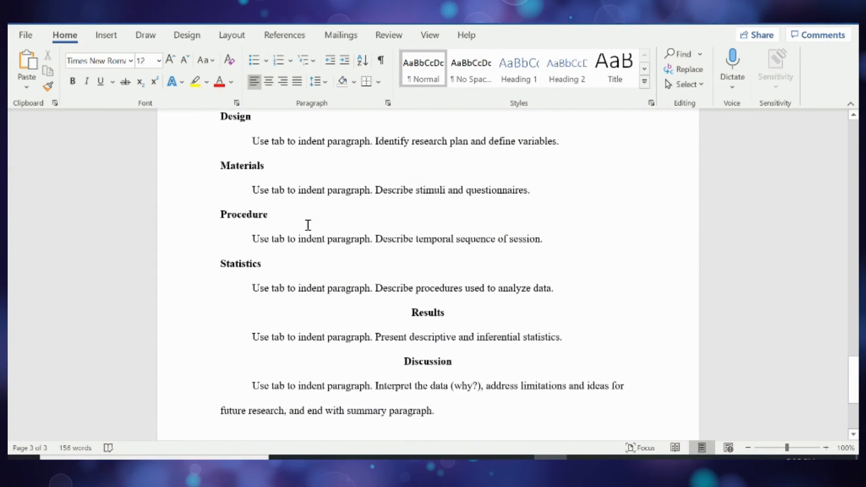
# - Start a new page after the Discussion paragraph and add the centered, bold heading "References" with a non-bold line below it
pyautogui.scroll(-4, 363, 271)
pyautogui.scroll(6, 415, 276)
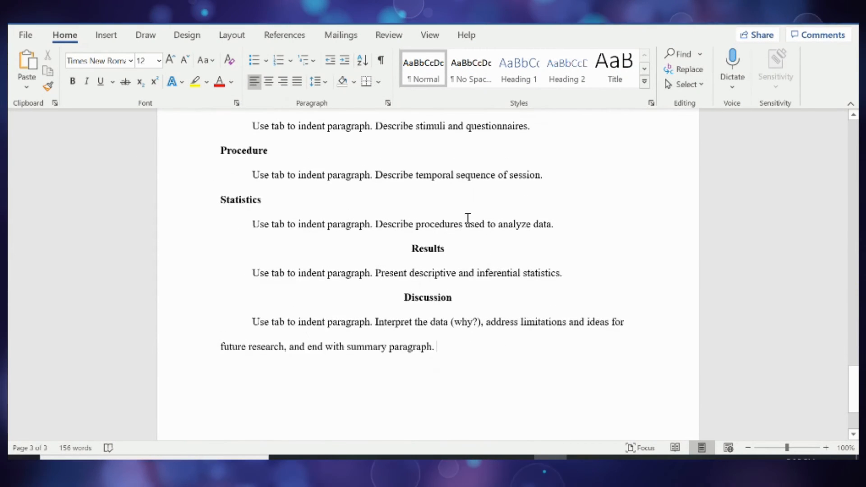
pyautogui.scroll(8, 433, 303)
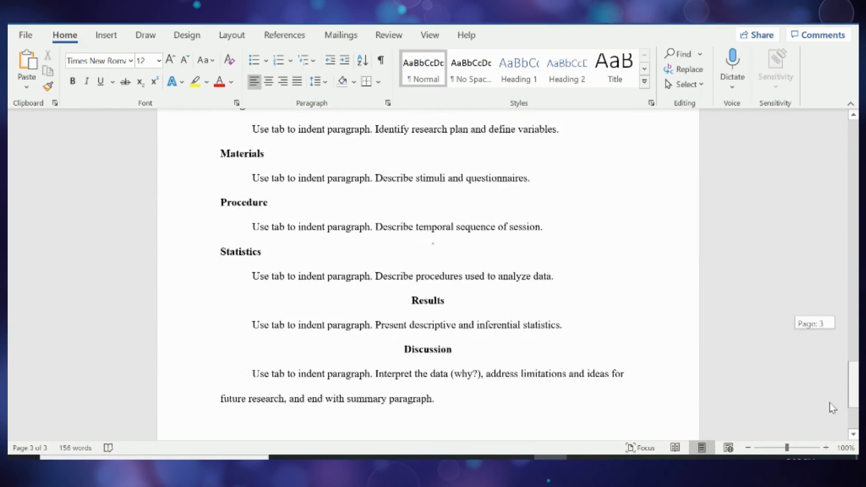
pyautogui.moveTo(831, 405); pyautogui.dragTo(853, 397)
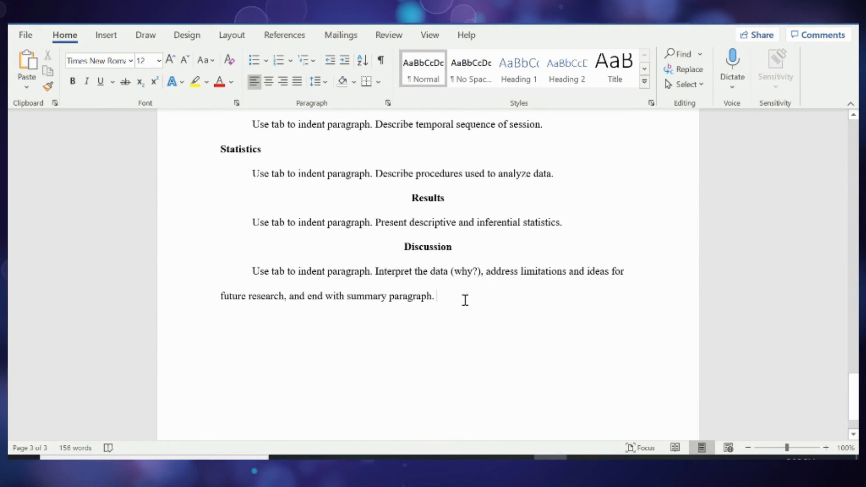
pyautogui.press('Return')
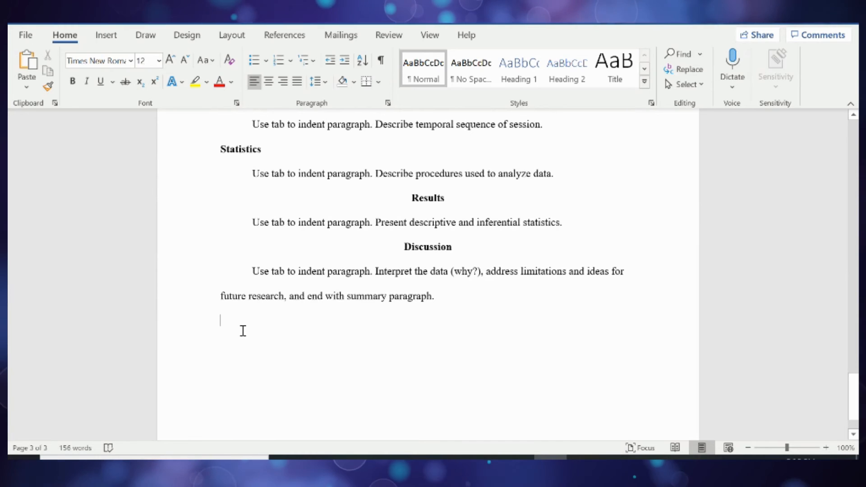
pyautogui.hotkey('ctrl', 'Return')
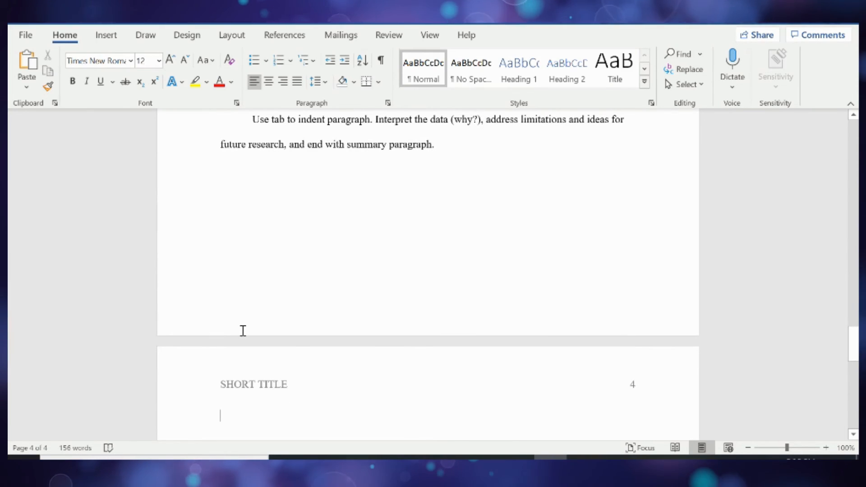
pyautogui.scroll(-5, 389, 352)
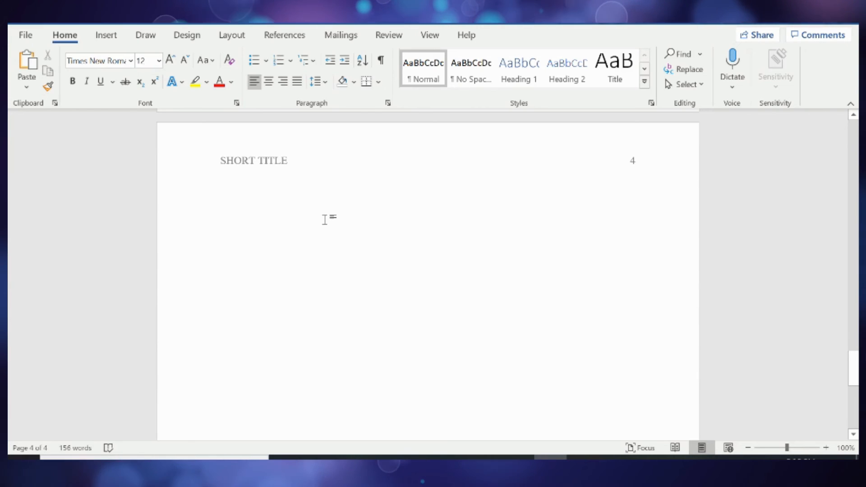
pyautogui.click(268, 82)
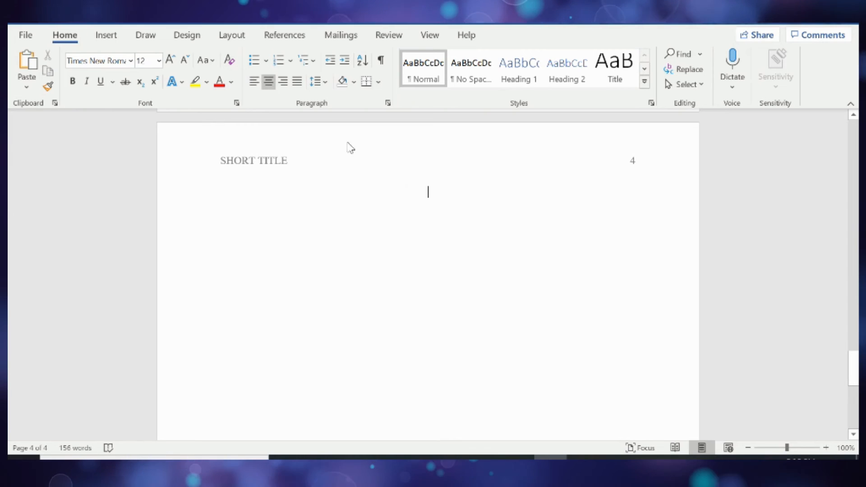
pyautogui.click(73, 81)
pyautogui.write('R')
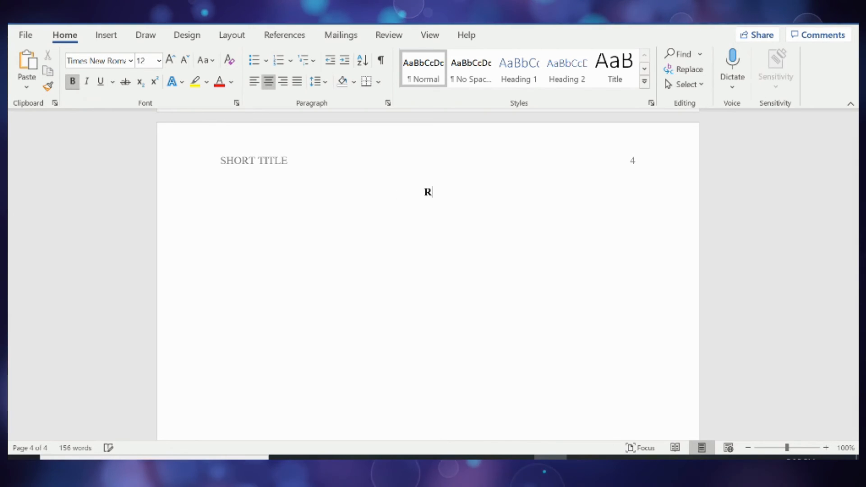
pyautogui.write('eferences')
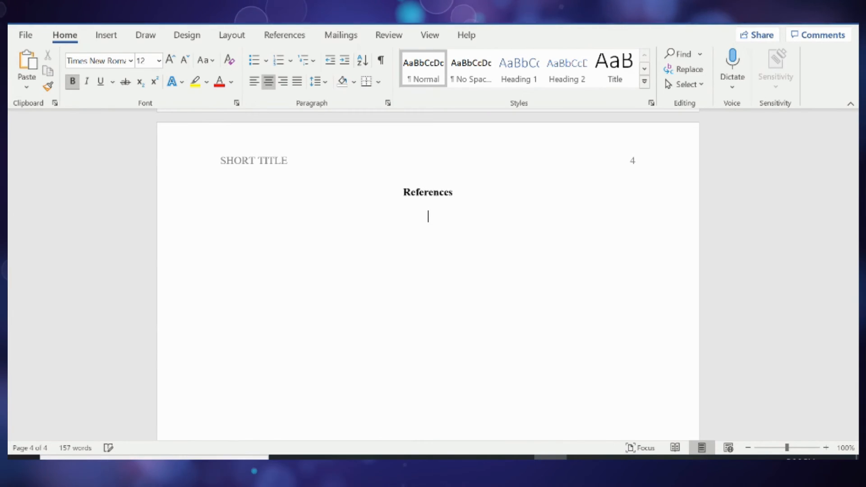
pyautogui.click(72, 82)
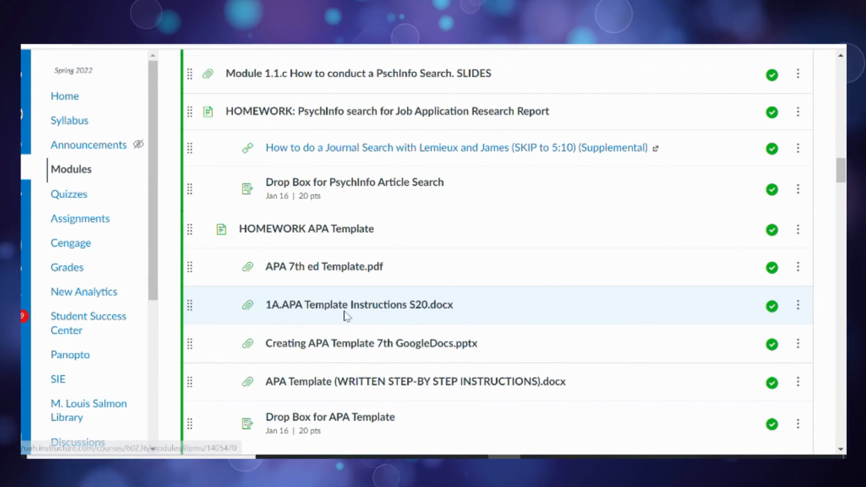
# - Switch to the Canvas course modules and open 1A.APA Template Instructions S20.docx at the text for page 3
pyautogui.click(377, 307)
pyautogui.scroll(-2, 276, 279)
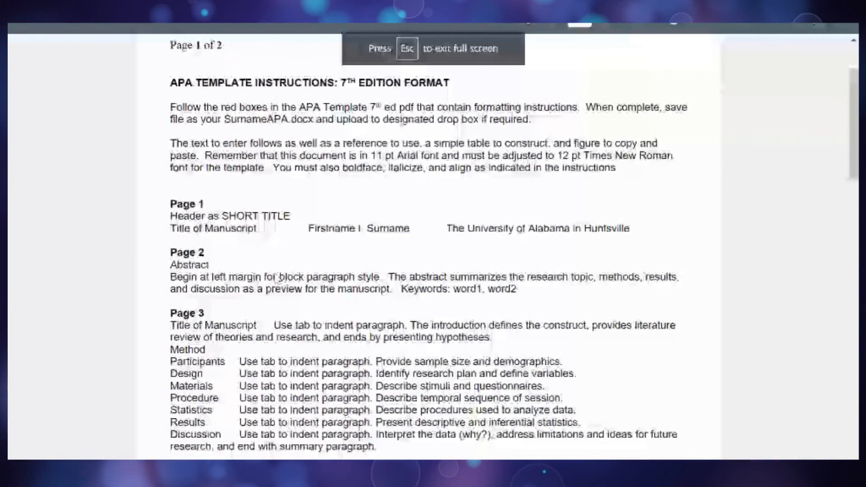
pyautogui.scroll(-1, 278, 279)
pyautogui.moveTo(246, 322); pyautogui.dragTo(599, 320)
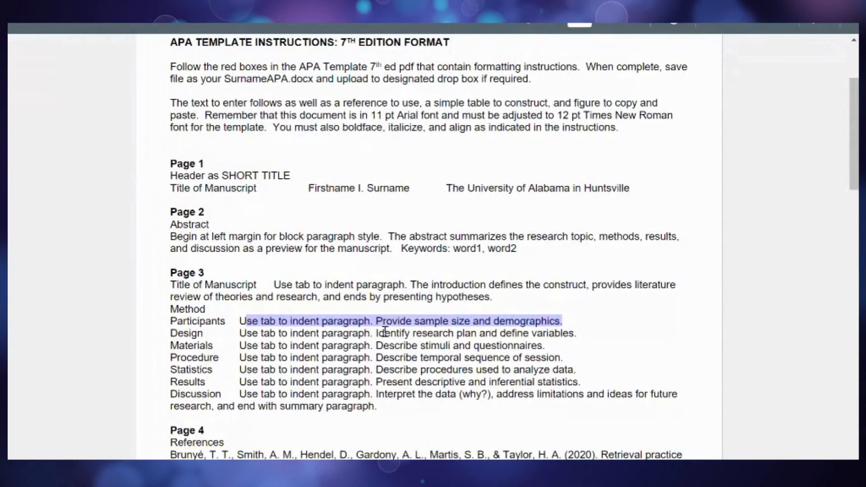
pyautogui.moveTo(232, 322); pyautogui.dragTo(593, 317)
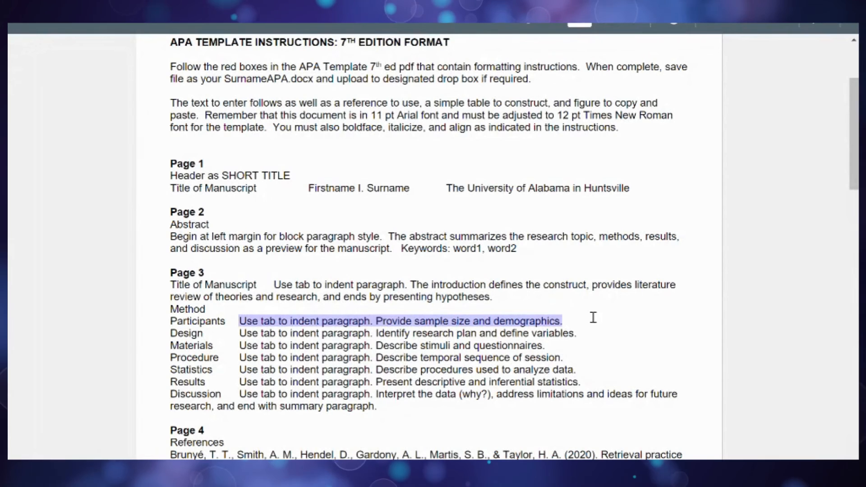
pyautogui.click(402, 326)
# - Copy the complete journal article reference listed under Page 4 References in the template instructions
pyautogui.scroll(-5, 400, 350)
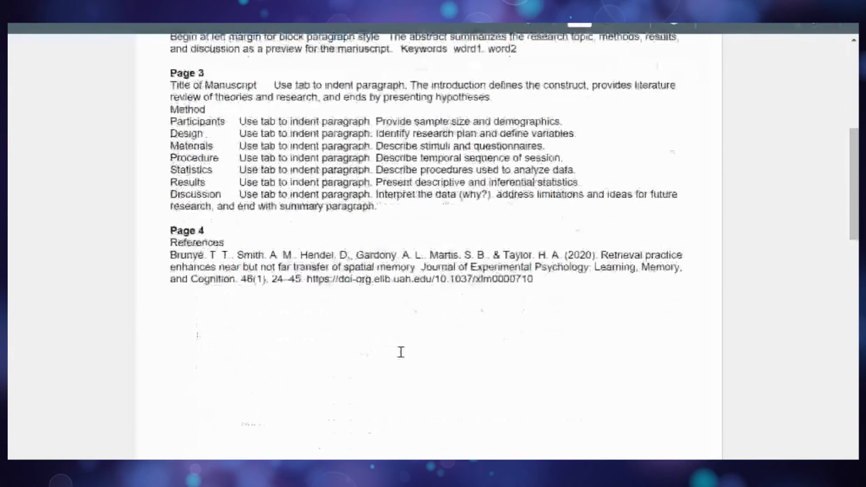
pyautogui.moveTo(535, 280); pyautogui.dragTo(239, 265)
pyautogui.moveTo(166, 261); pyautogui.dragTo(164, 255)
pyautogui.hotkey('ctrl', 'c')
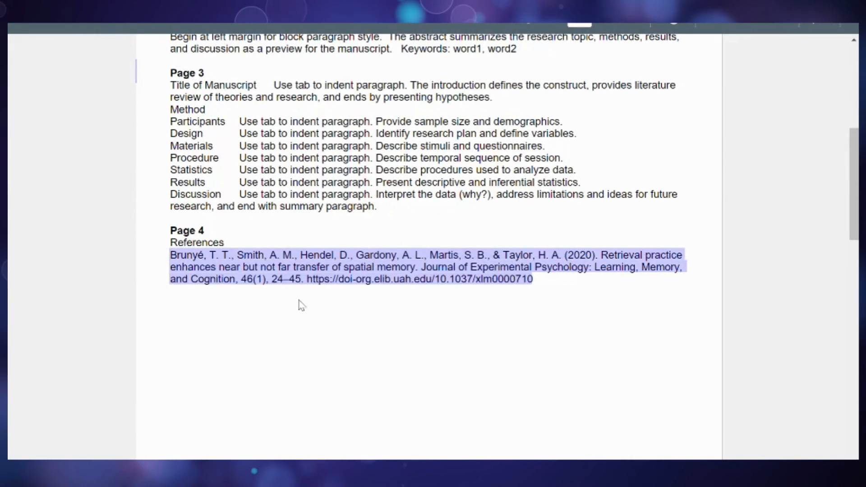
# - Back in Word, paste the copied reference as text only below the References heading and remove its stray line breaks
pyautogui.rightClick(219, 265)
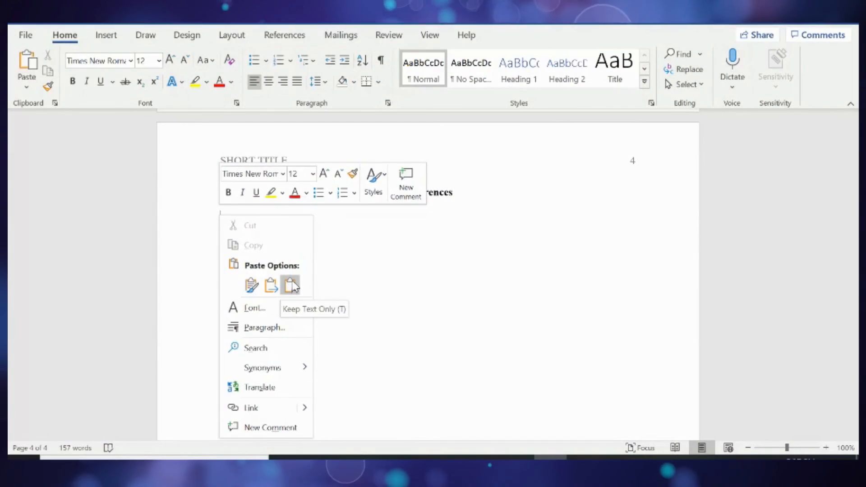
pyautogui.click(289, 285)
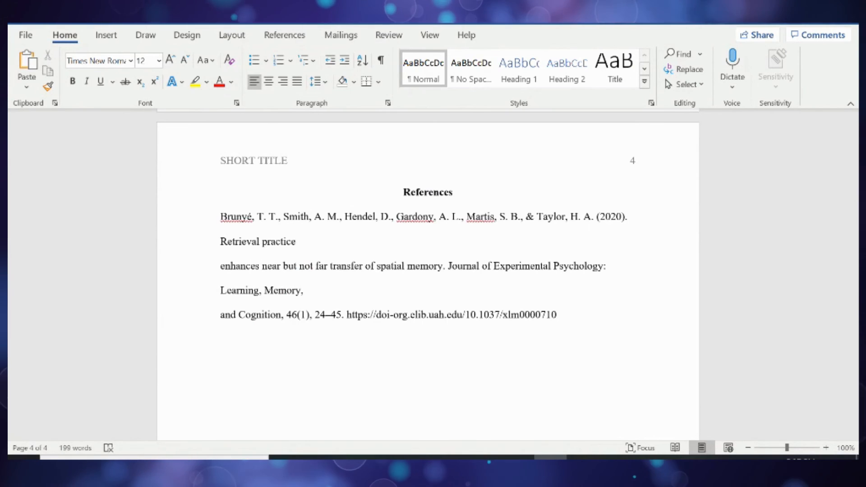
pyautogui.press('Delete')
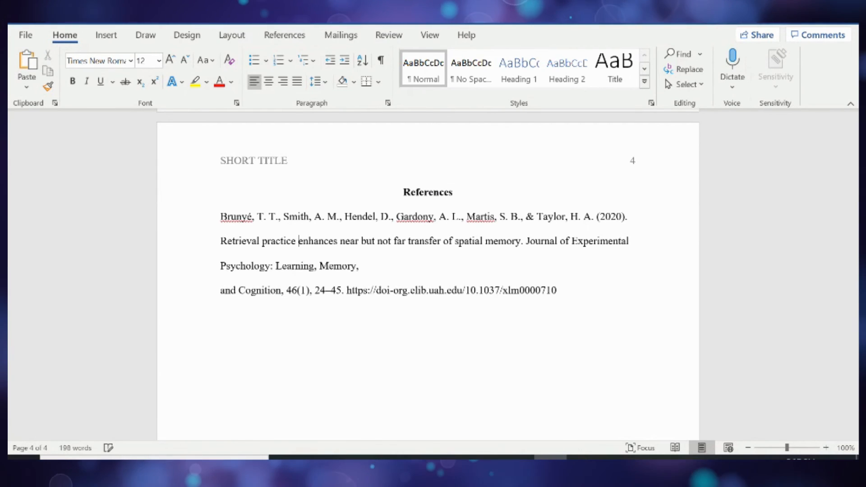
pyautogui.click(386, 271)
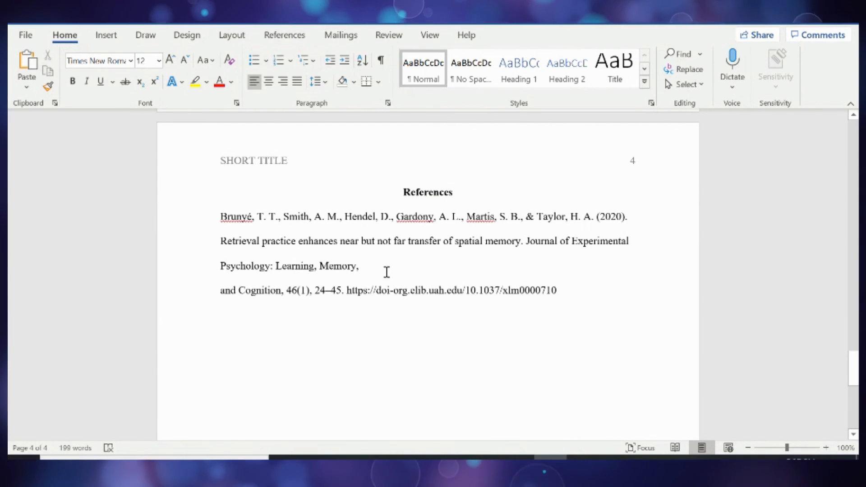
pyautogui.press('Delete')
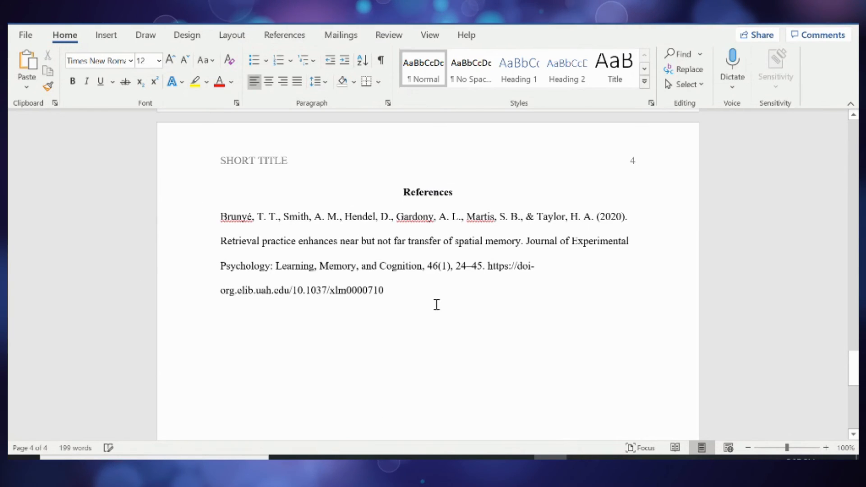
# - Apply a 0.5" hanging indent to the pasted journal article reference below the References heading
pyautogui.moveTo(401, 295); pyautogui.dragTo(203, 221)
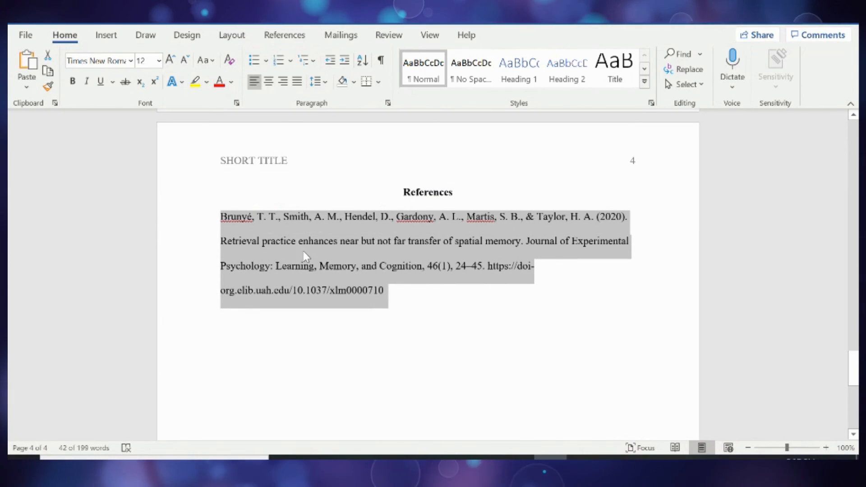
pyautogui.rightClick(257, 244)
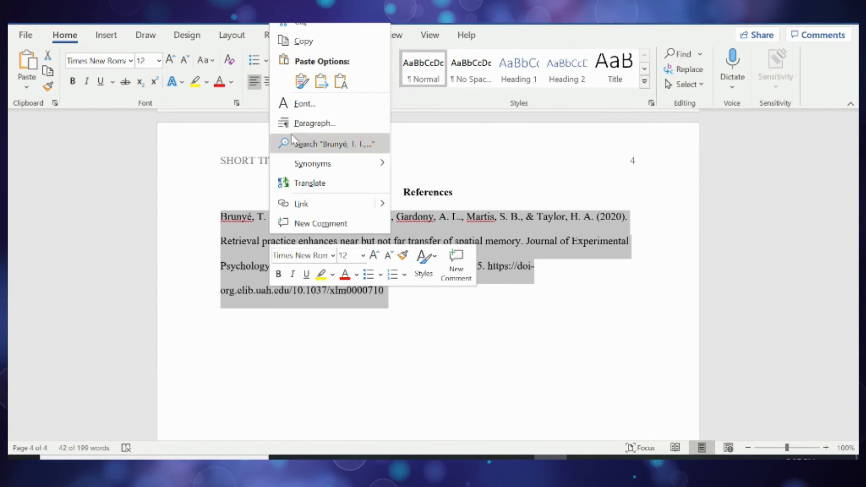
pyautogui.click(324, 125)
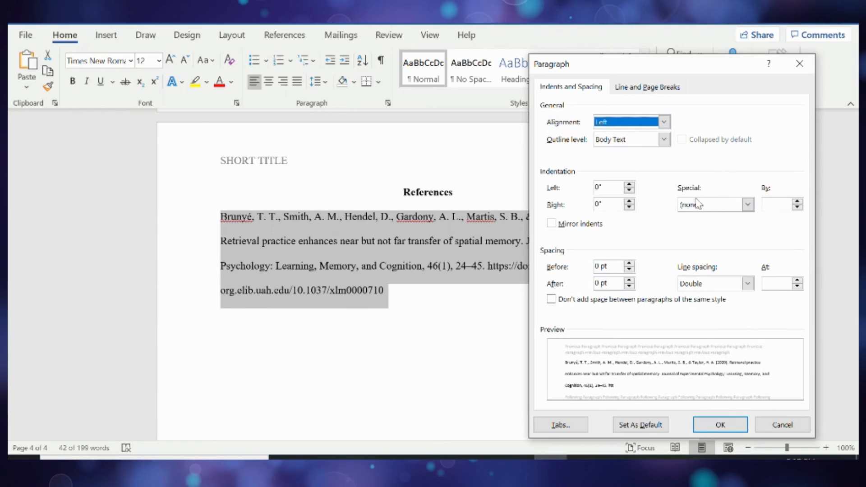
pyautogui.click(748, 208)
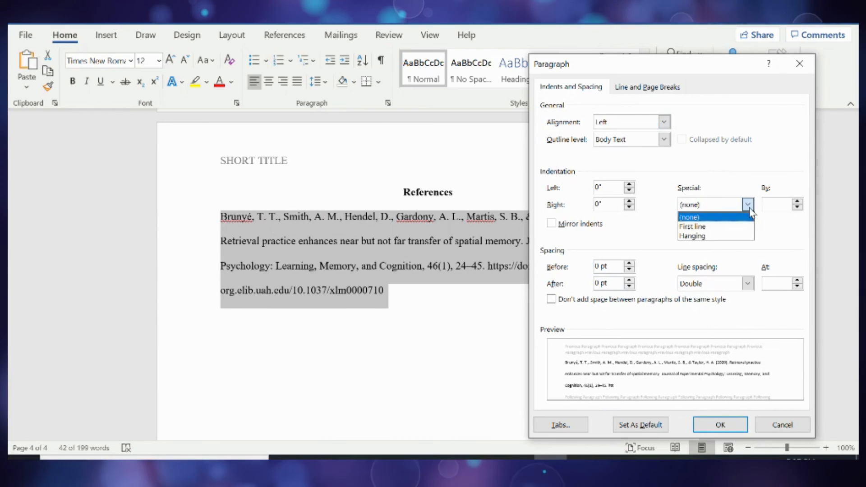
pyautogui.click(702, 236)
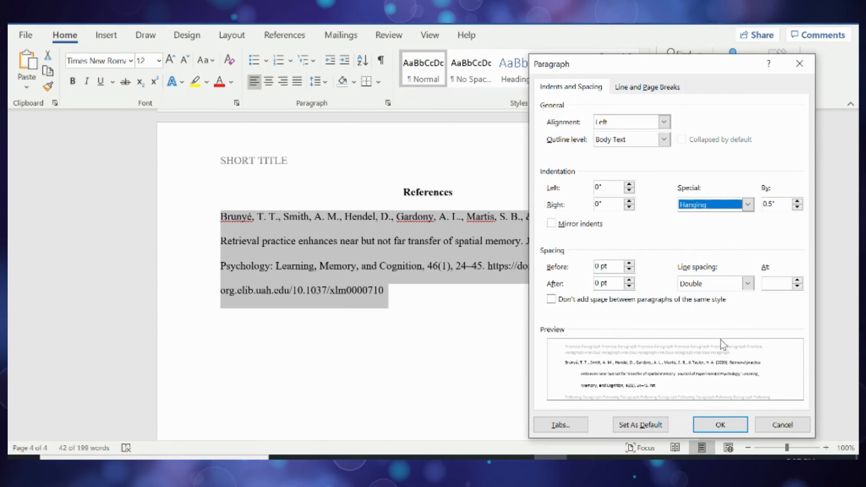
pyautogui.click(721, 425)
pyautogui.click(515, 343)
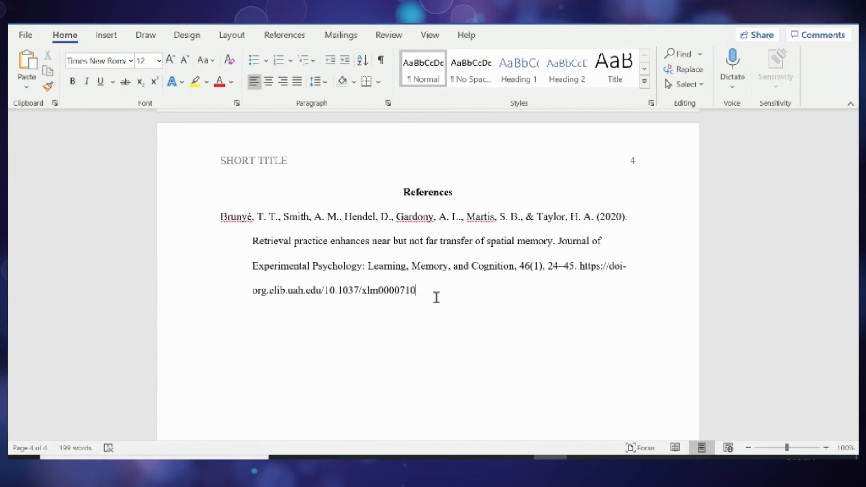
# - Italicize the journal title "Journal of Experimental Psychology: Learning, Memory, and Cognition," and the volume number 46 in the reference
pyautogui.doubleClick(528, 217)
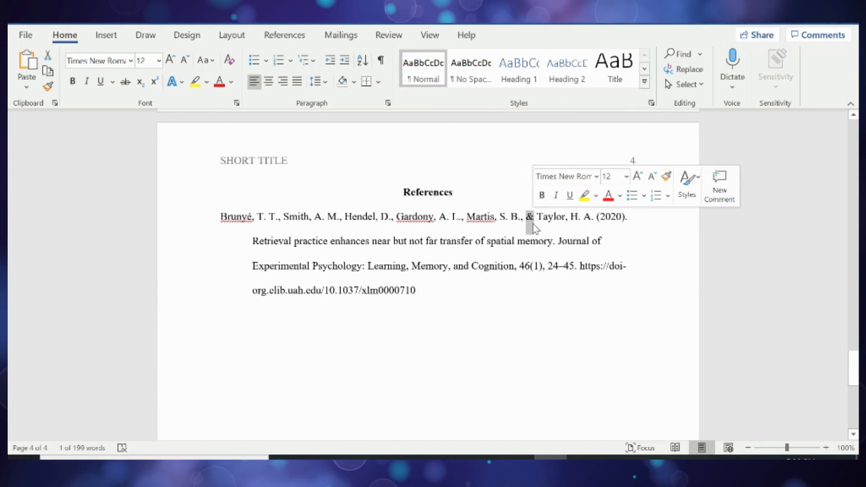
pyautogui.click(536, 225)
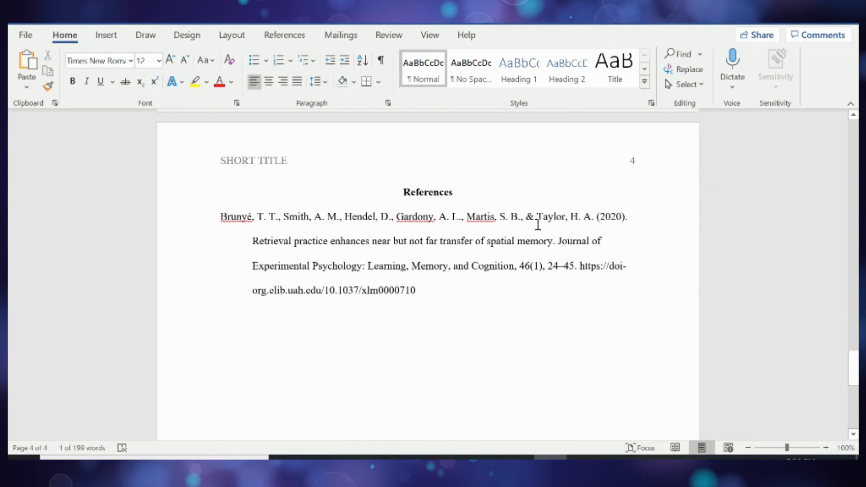
pyautogui.click(559, 243)
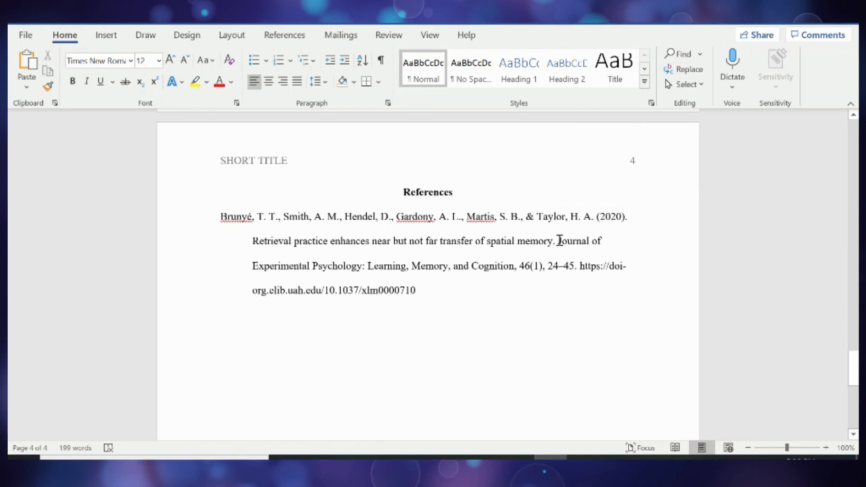
pyautogui.moveTo(564, 255); pyautogui.dragTo(563, 265)
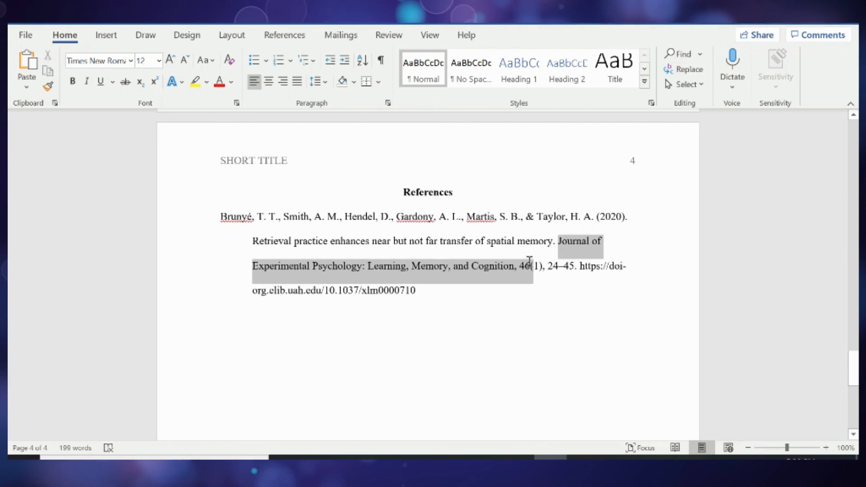
pyautogui.moveTo(519, 276); pyautogui.dragTo(530, 270)
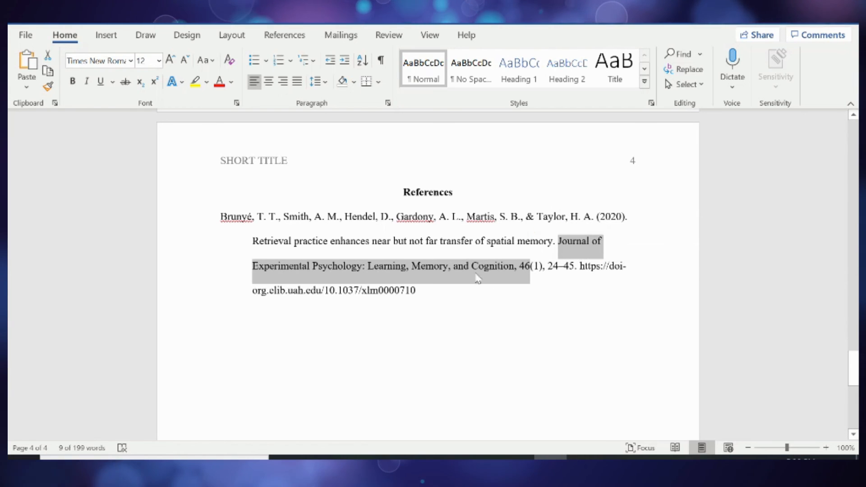
pyautogui.click(87, 82)
pyautogui.click(470, 286)
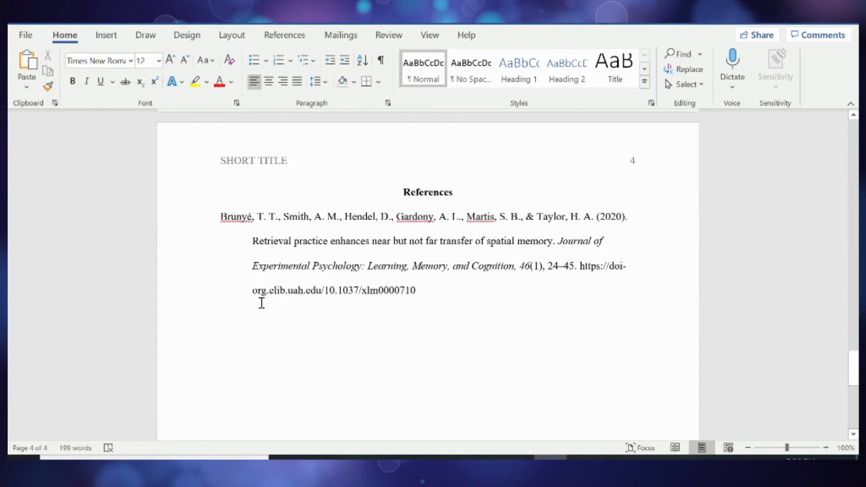
# - Delete the library proxy text "elib.uah.edu" and the leftover space from the DOI address in the reference
pyautogui.moveTo(269, 292); pyautogui.dragTo(318, 298)
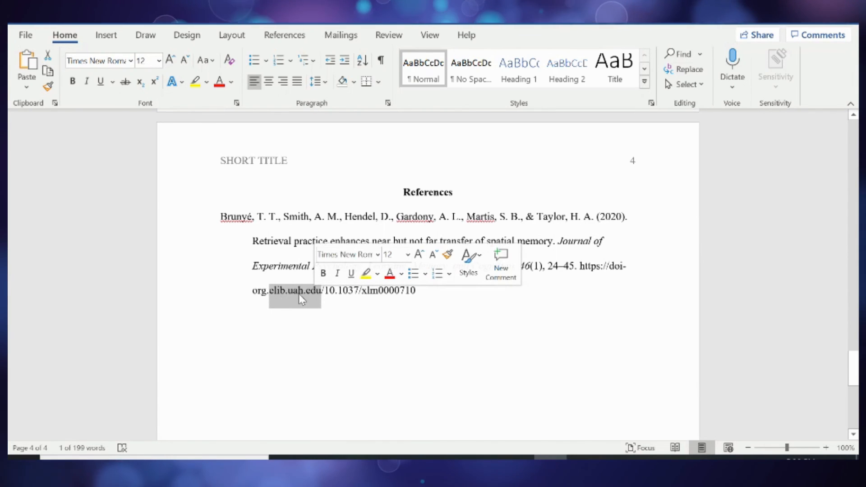
pyautogui.press('Delete')
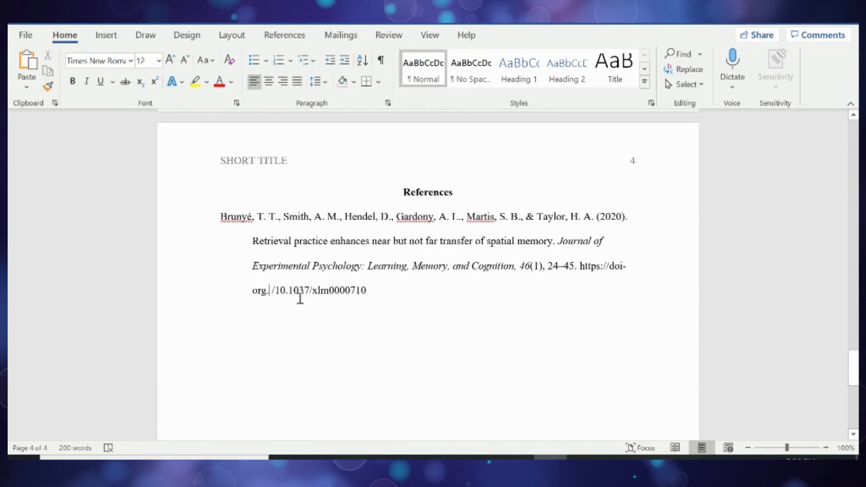
pyautogui.press('Delete')
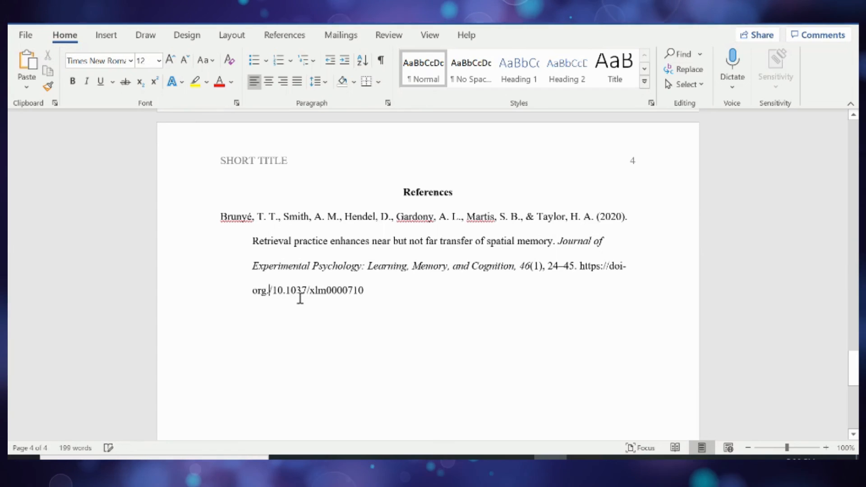
pyautogui.click(348, 290)
pyautogui.click(378, 292)
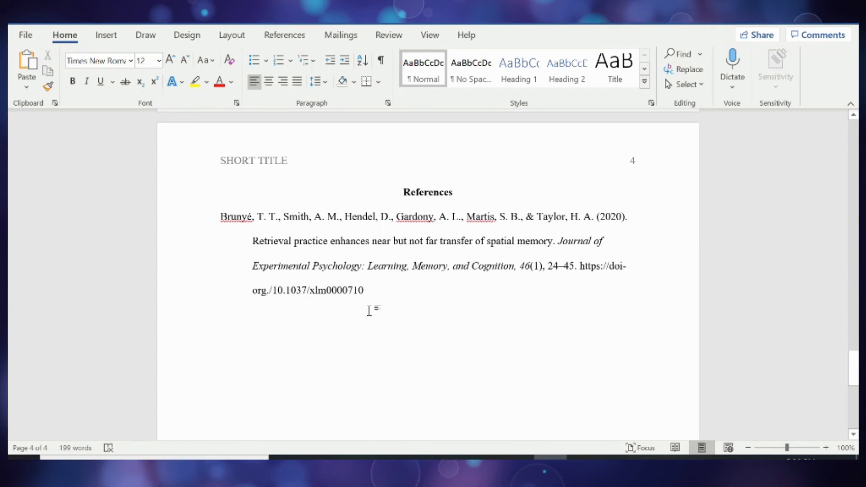
# - Add a new line after the reference and remove the hyperlink from its DOI address
pyautogui.press('Return')
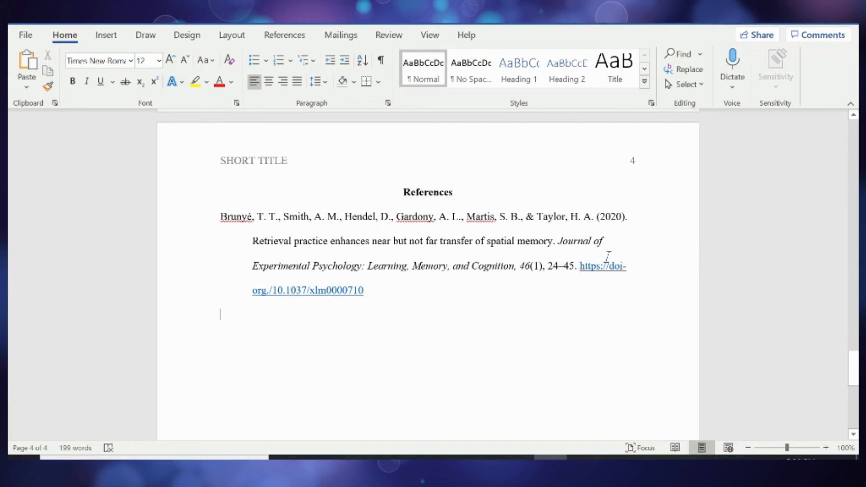
pyautogui.rightClick(275, 292)
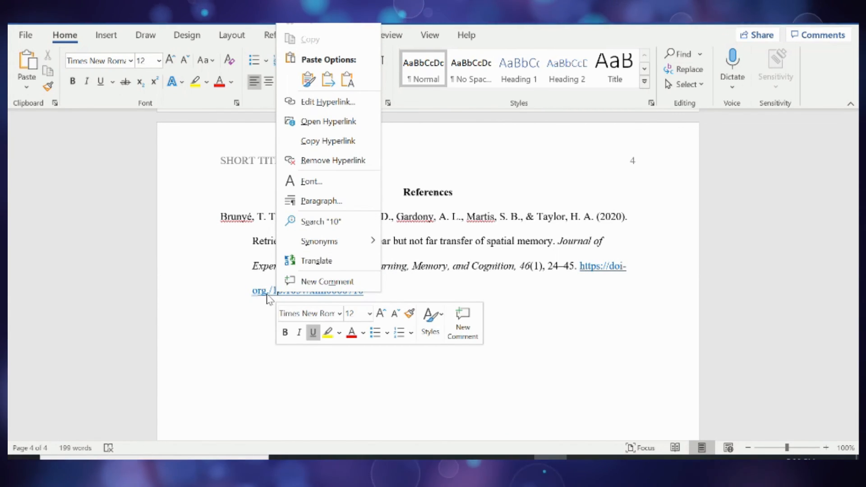
pyautogui.click(328, 161)
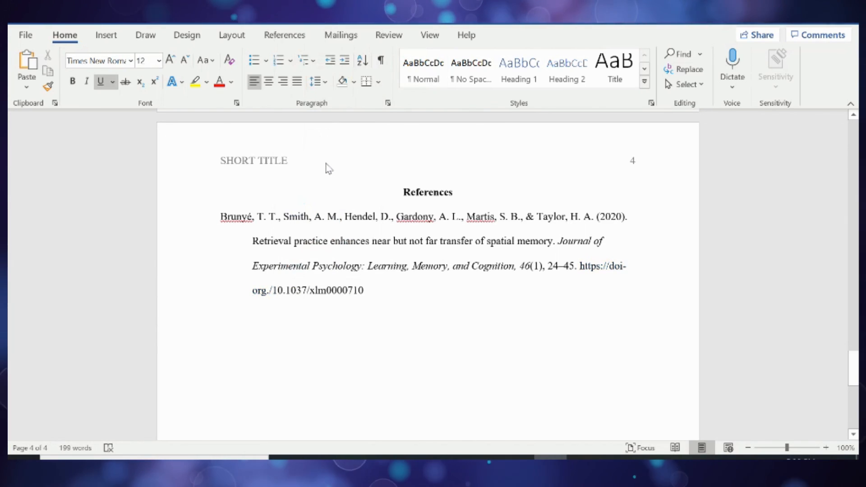
# - Review the manuscript's page layout and headings from the front pages through the Method and Results sections
pyautogui.scroll(-2, 377, 337)
pyautogui.scroll(2, 377, 336)
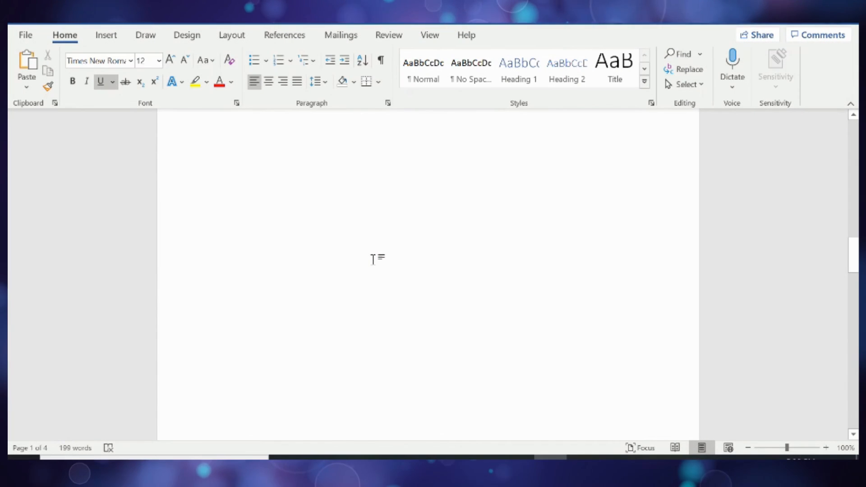
pyautogui.scroll(-3, 374, 260)
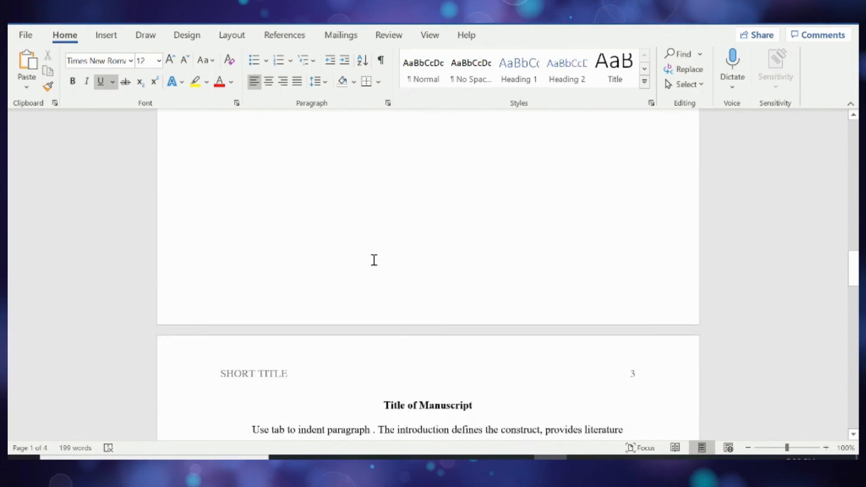
pyautogui.scroll(-5, 374, 260)
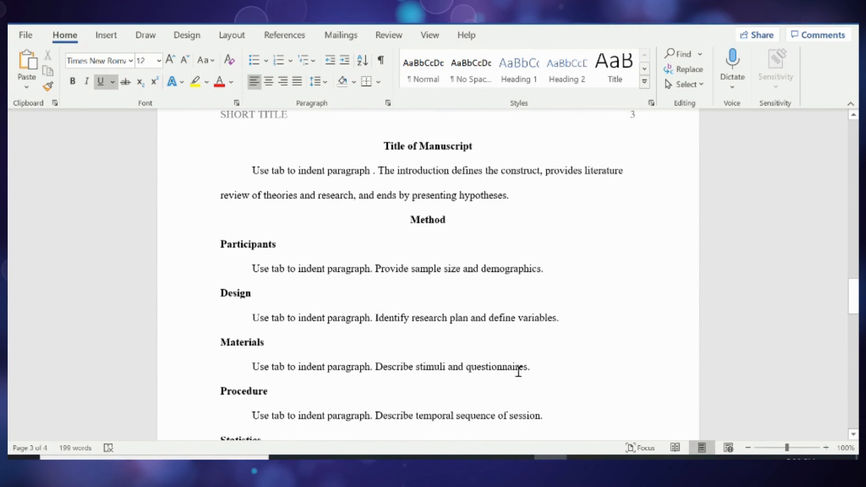
pyautogui.scroll(-6, 579, 362)
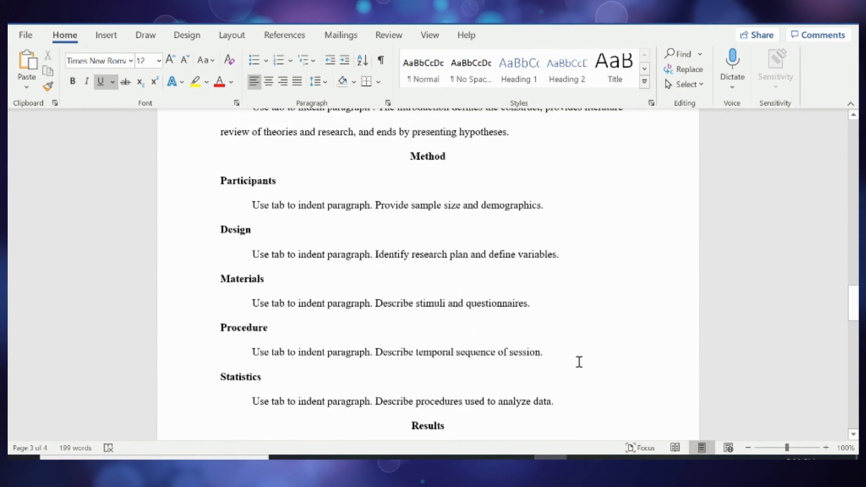